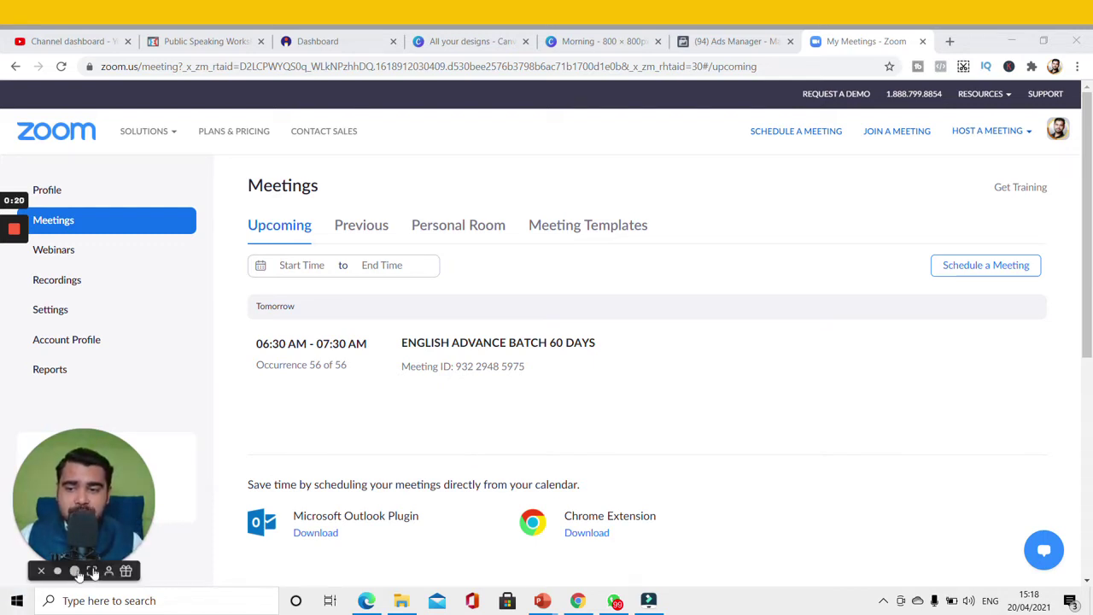
{"action": "left_click", "coordinate": [119, 567]}
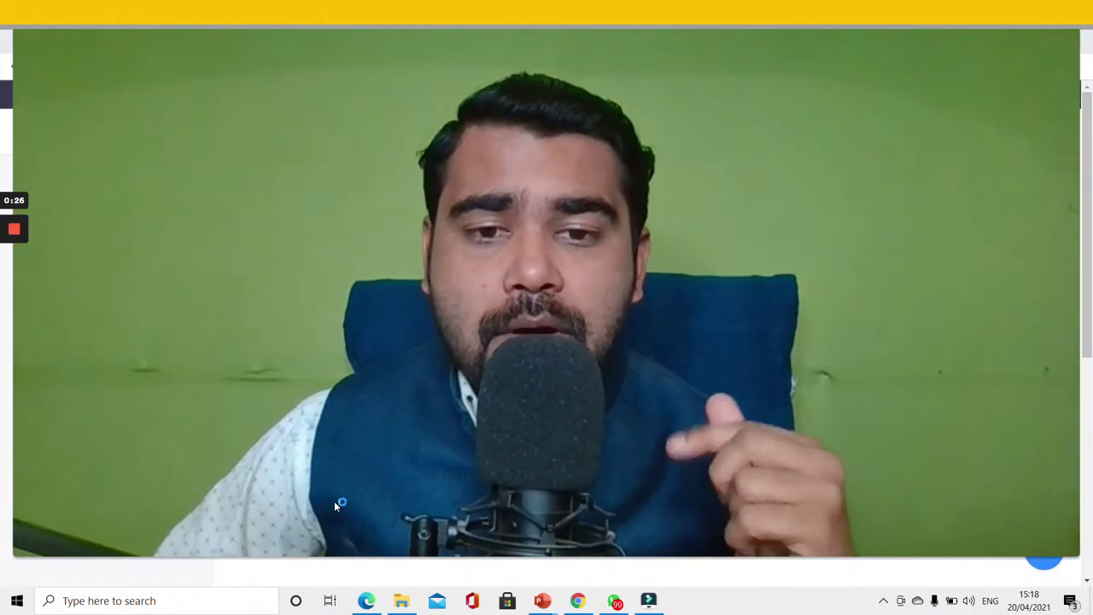
{"action": "mouse_move", "coordinate": [571, 534]}
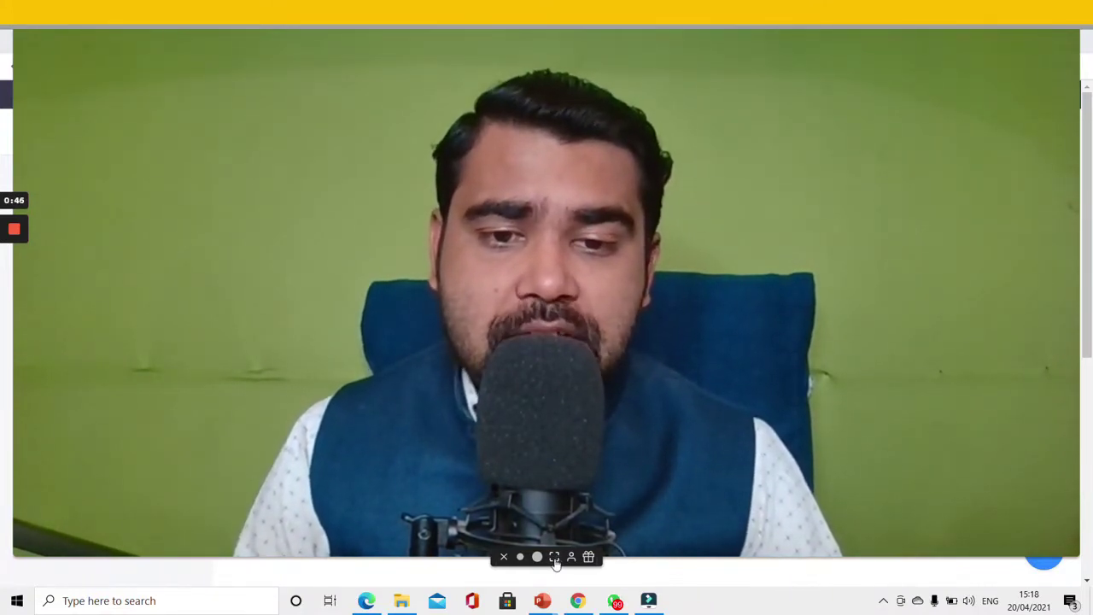
{"action": "left_click", "coordinate": [538, 557]}
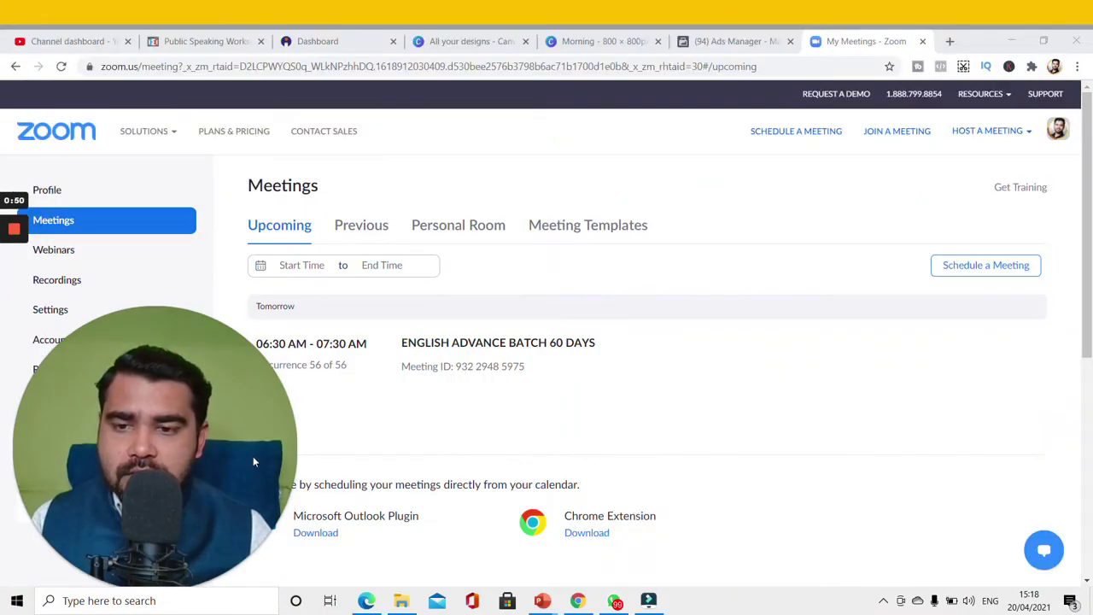
{"action": "left_click_drag", "start_coordinate": [252, 457], "coordinate": [254, 362]}
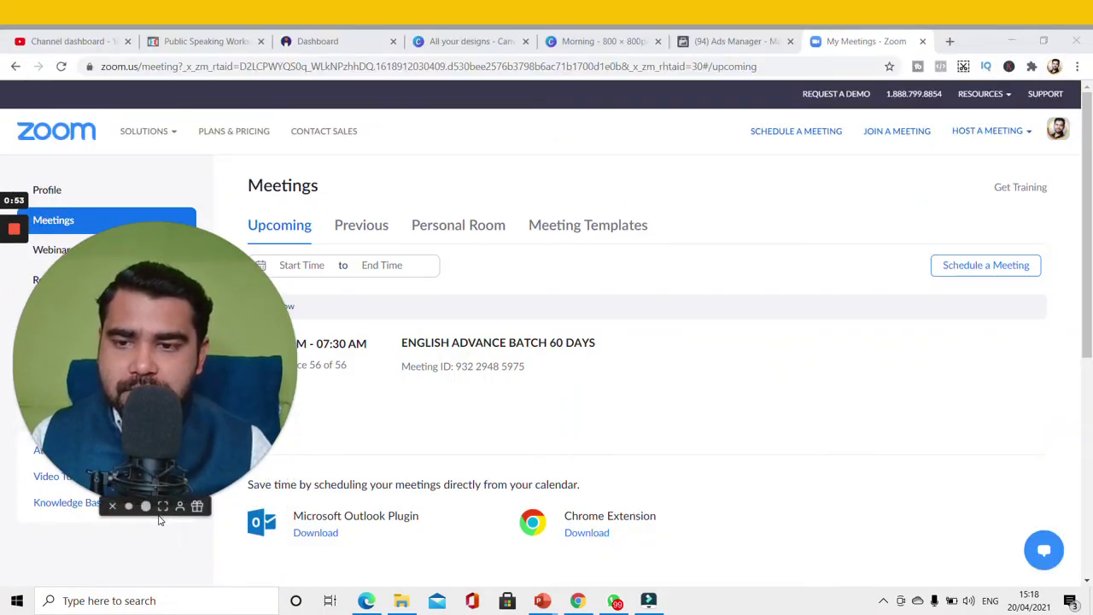
{"action": "left_click", "coordinate": [128, 511]}
{"action": "left_click_drag", "start_coordinate": [117, 420], "coordinate": [117, 480]}
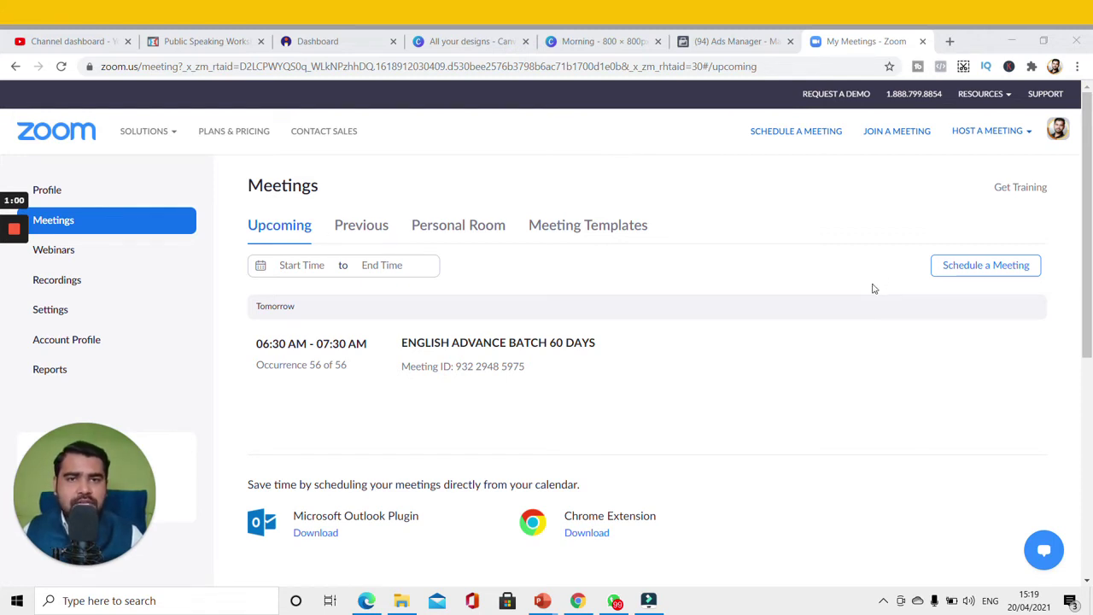
- Look through the previous meetings for the Video Making Webinar - demo entry, and return to the upcoming meetings
{"action": "left_click", "coordinate": [374, 235]}
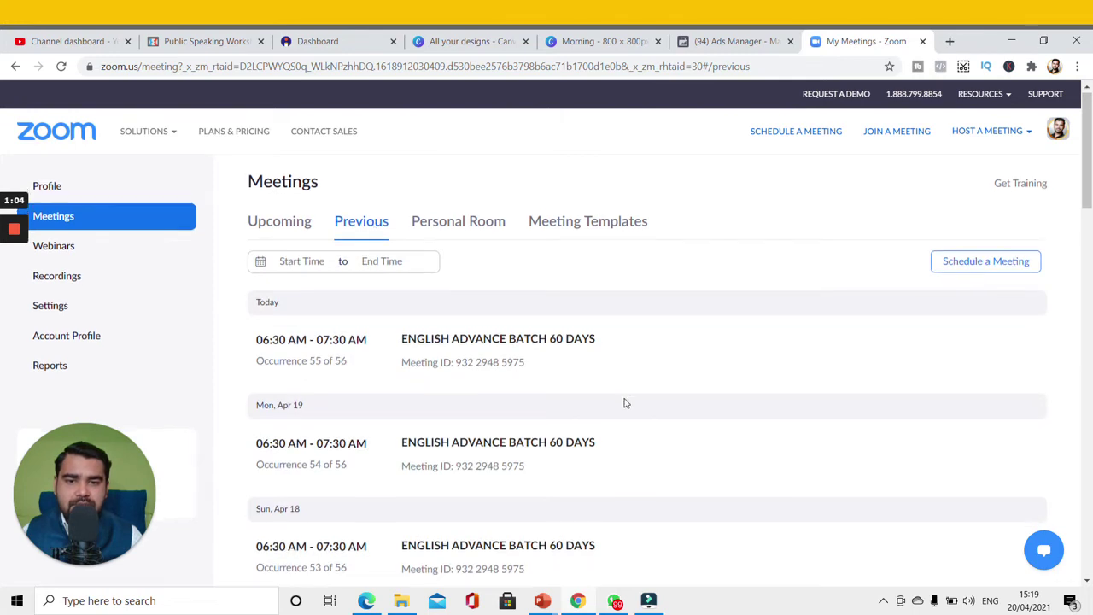
{"action": "scroll", "coordinate": [625, 403], "scroll_direction": "down", "scroll_amount": 3}
{"action": "scroll", "coordinate": [625, 405], "scroll_direction": "down", "scroll_amount": 3}
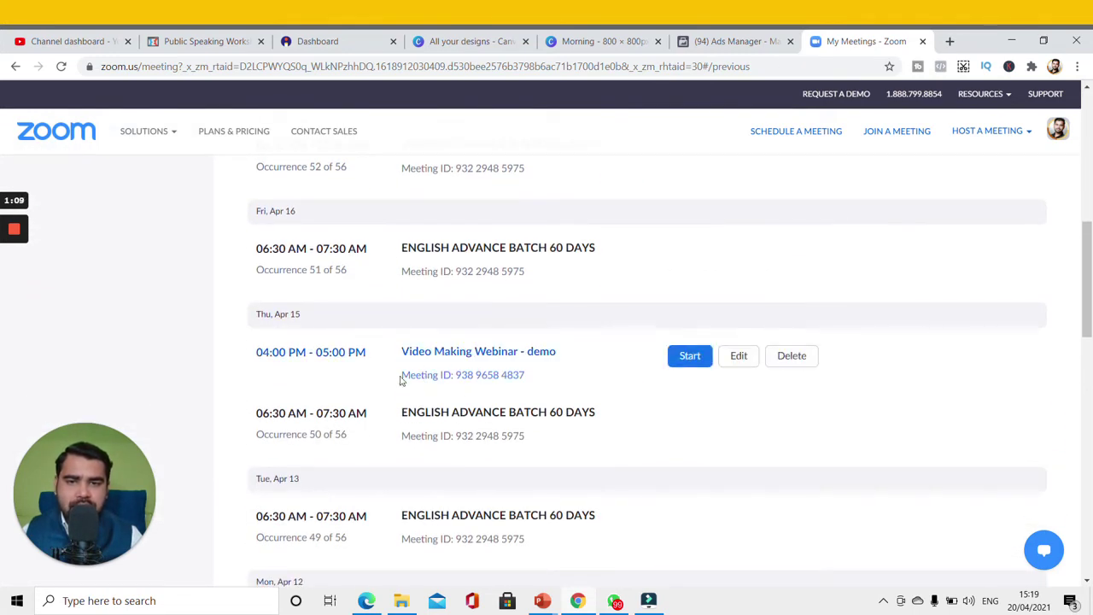
{"action": "left_click", "coordinate": [478, 359]}
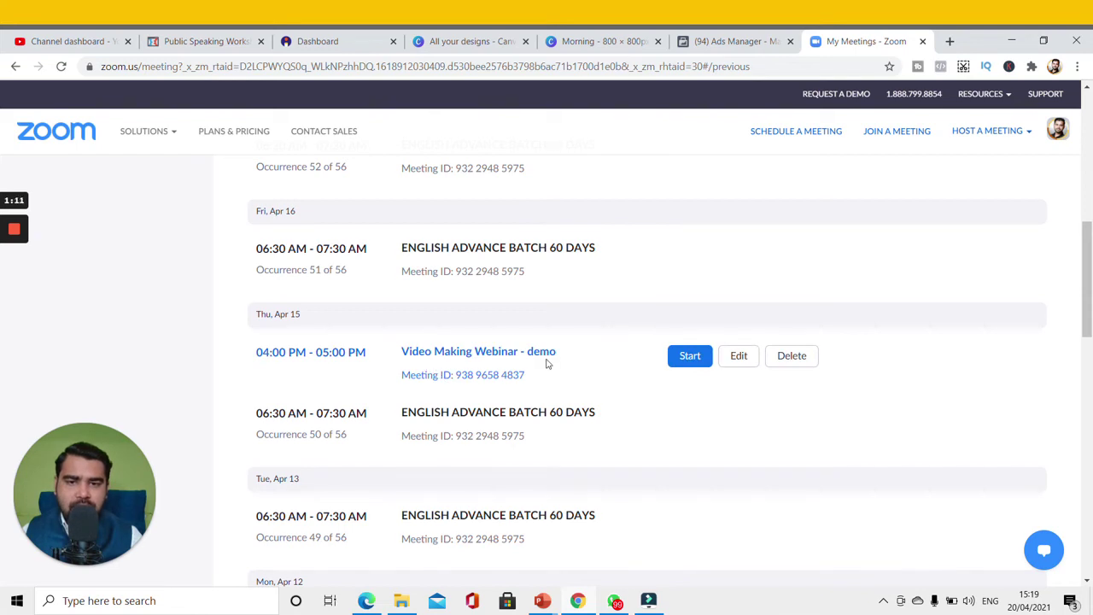
{"action": "scroll", "coordinate": [546, 361], "scroll_direction": "up", "scroll_amount": 5}
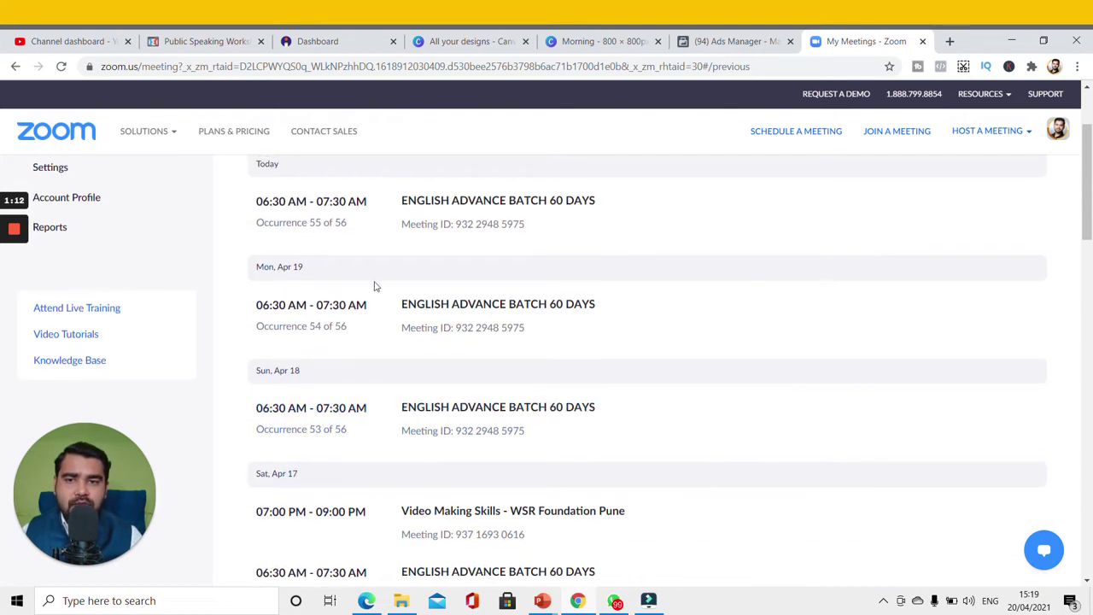
{"action": "scroll", "coordinate": [348, 255], "scroll_direction": "up", "scroll_amount": 2}
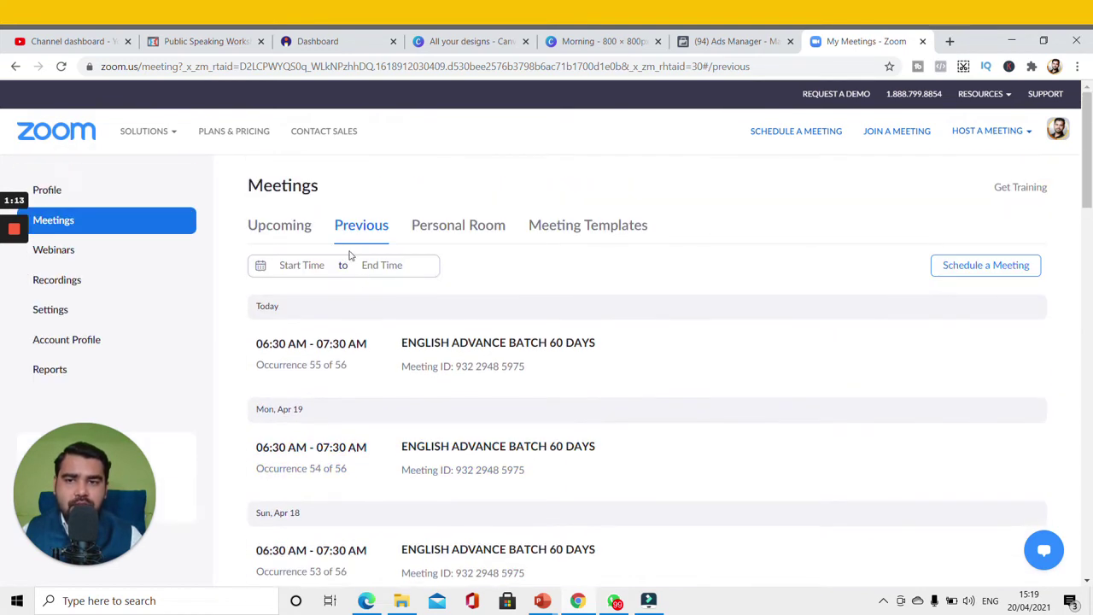
{"action": "left_click", "coordinate": [294, 233]}
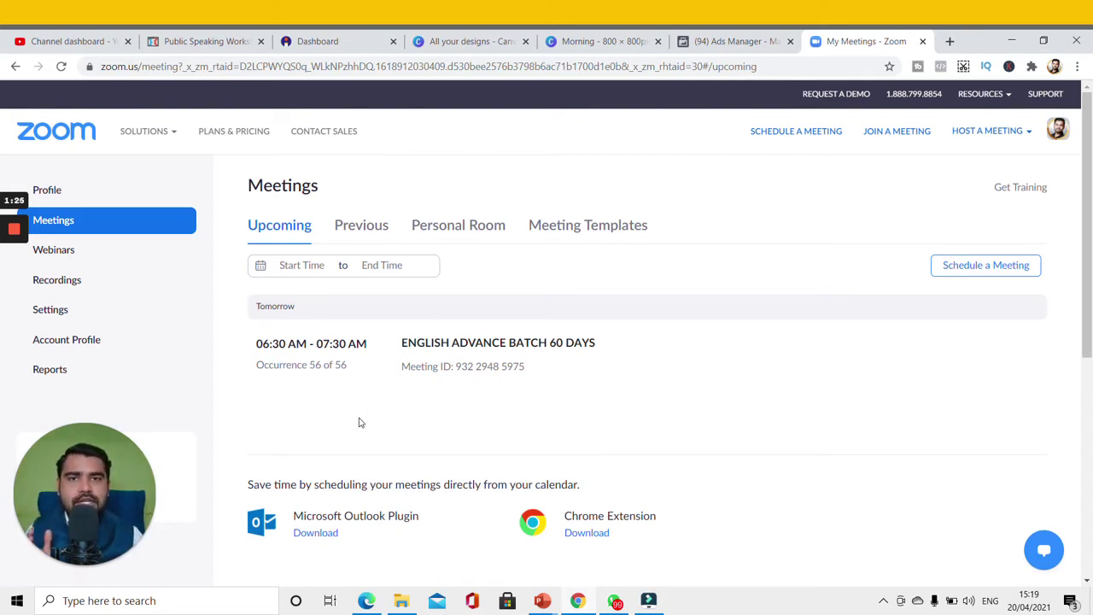
- Open the previous meeting "Video Making Webinar - demo" dated Thu, Apr 15 for editing
{"action": "left_click", "coordinate": [355, 229]}
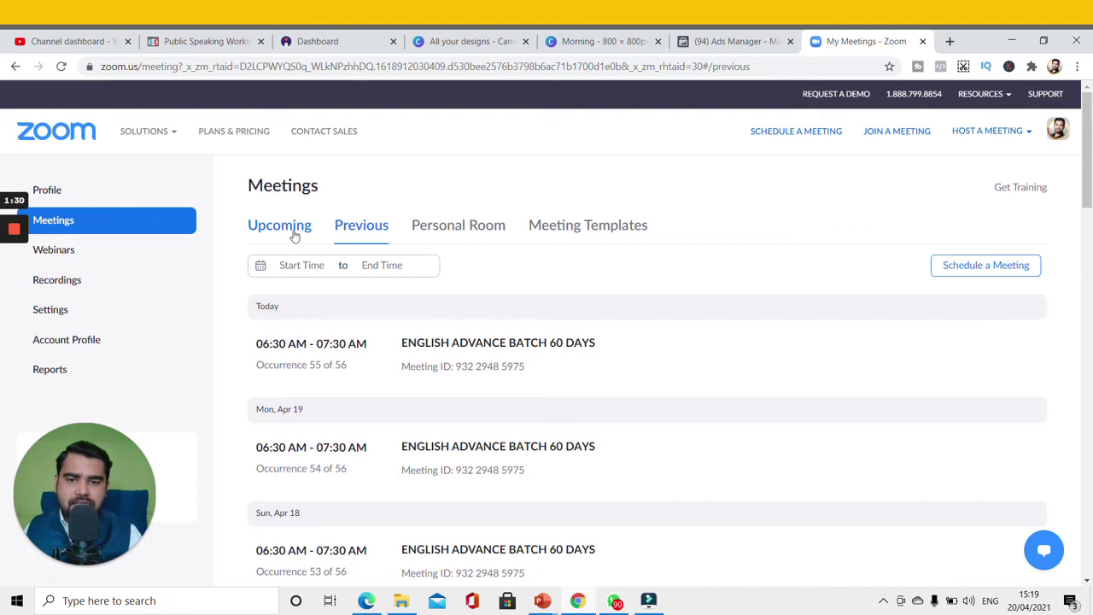
{"action": "scroll", "coordinate": [512, 383], "scroll_direction": "down", "scroll_amount": 7}
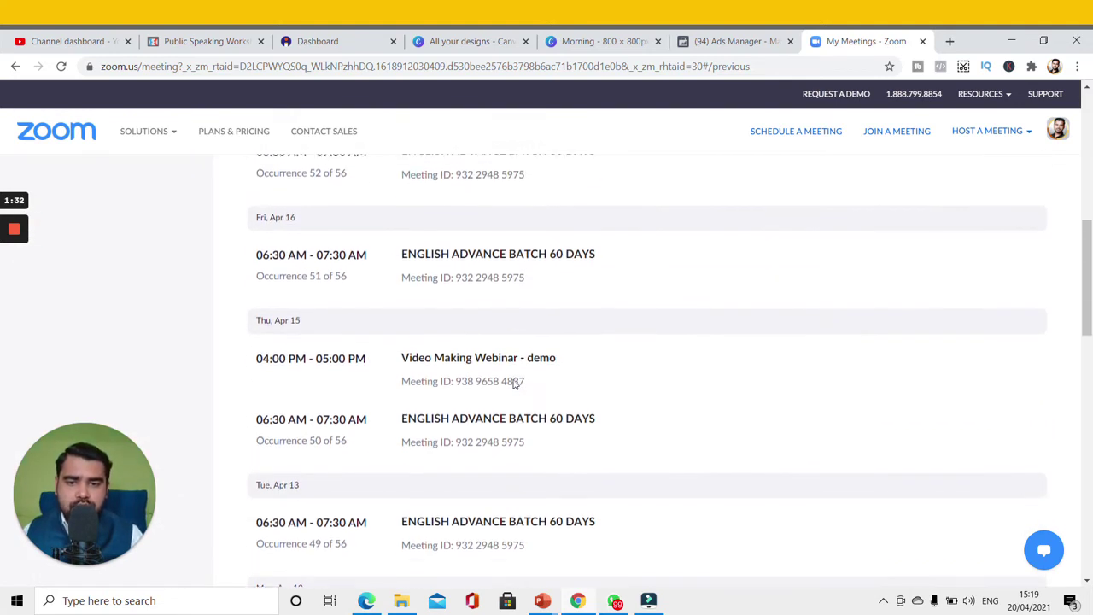
{"action": "left_click", "coordinate": [739, 356]}
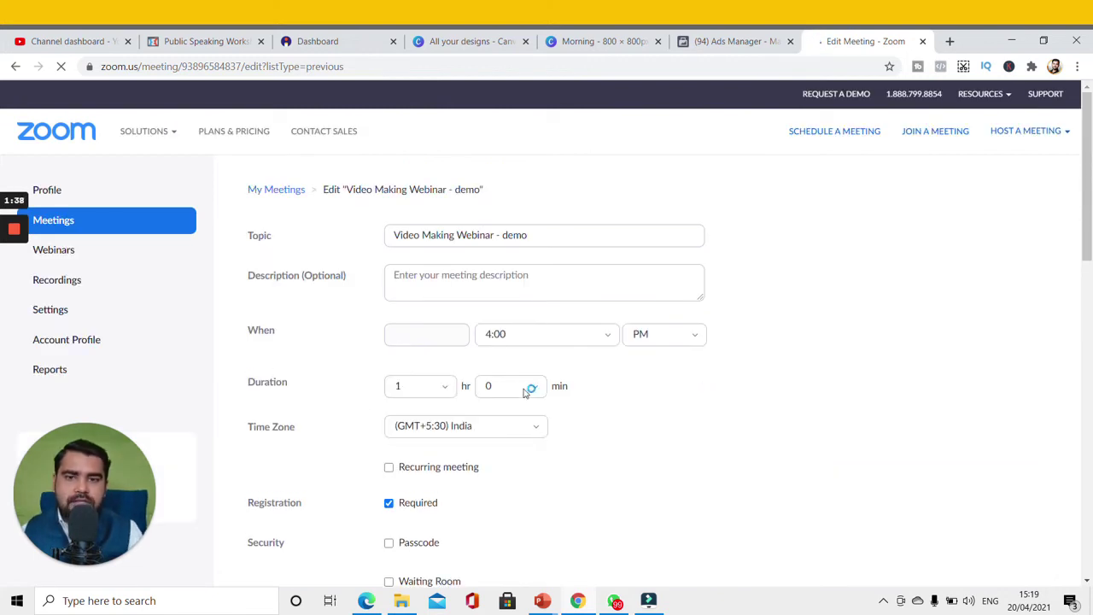
- Reschedule the meeting to 04/20/2021 and save it with registration required
{"action": "scroll", "coordinate": [530, 385], "scroll_direction": "down", "scroll_amount": 3}
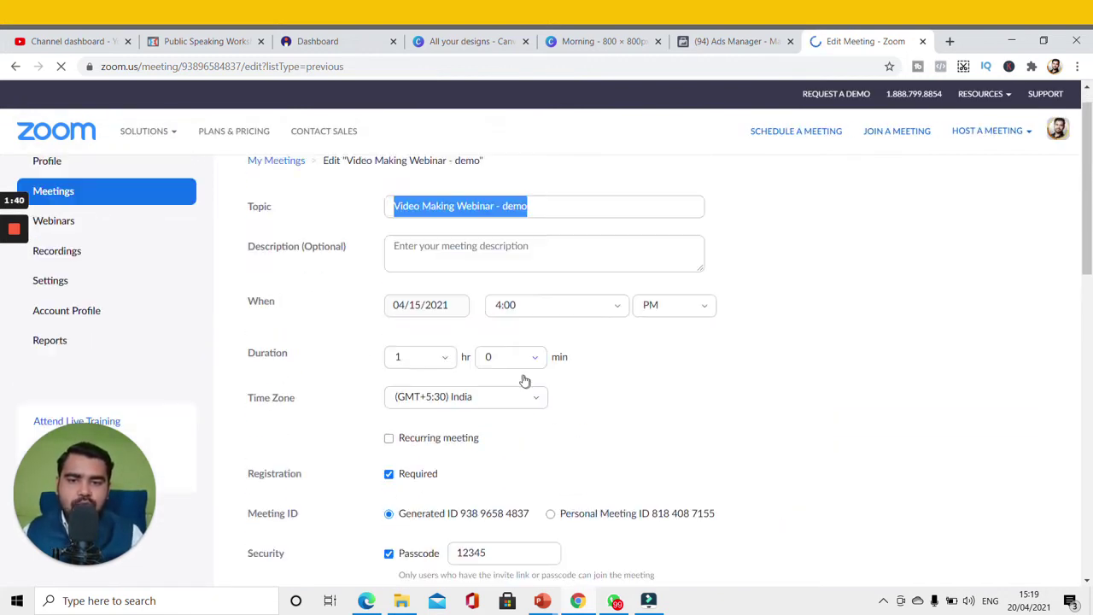
{"action": "scroll", "coordinate": [511, 420], "scroll_direction": "down", "scroll_amount": 1}
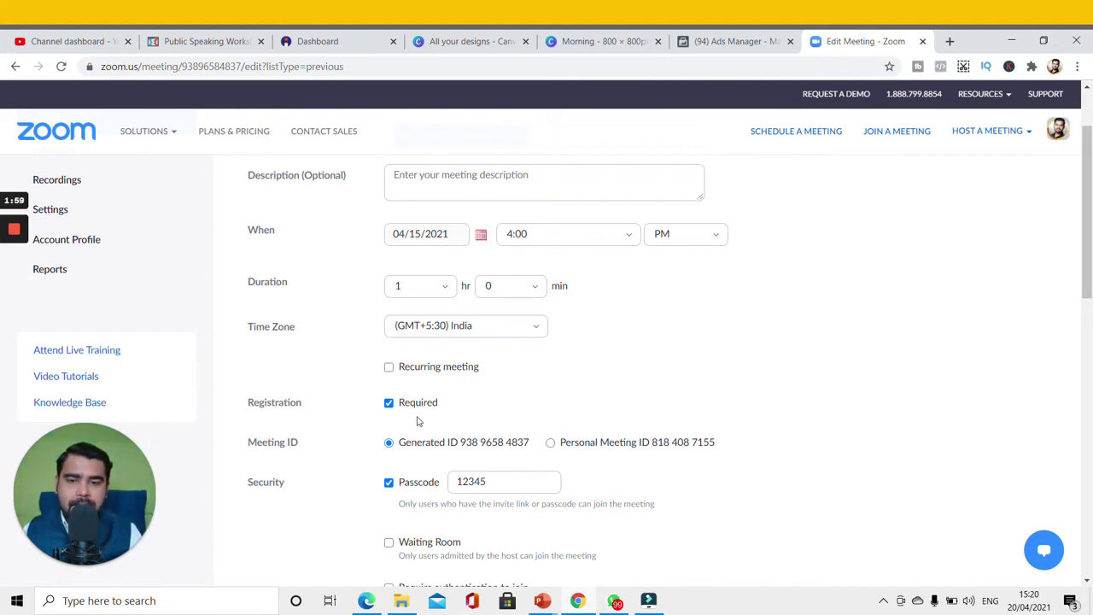
{"action": "scroll", "coordinate": [427, 429], "scroll_direction": "down", "scroll_amount": 2}
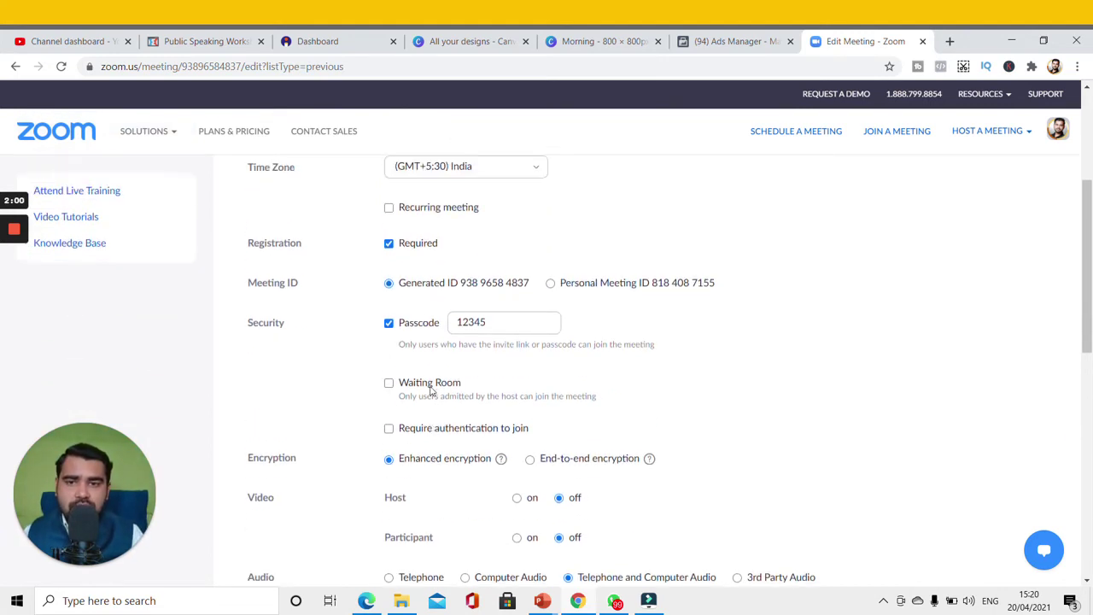
{"action": "scroll", "coordinate": [410, 359], "scroll_direction": "up", "scroll_amount": 2}
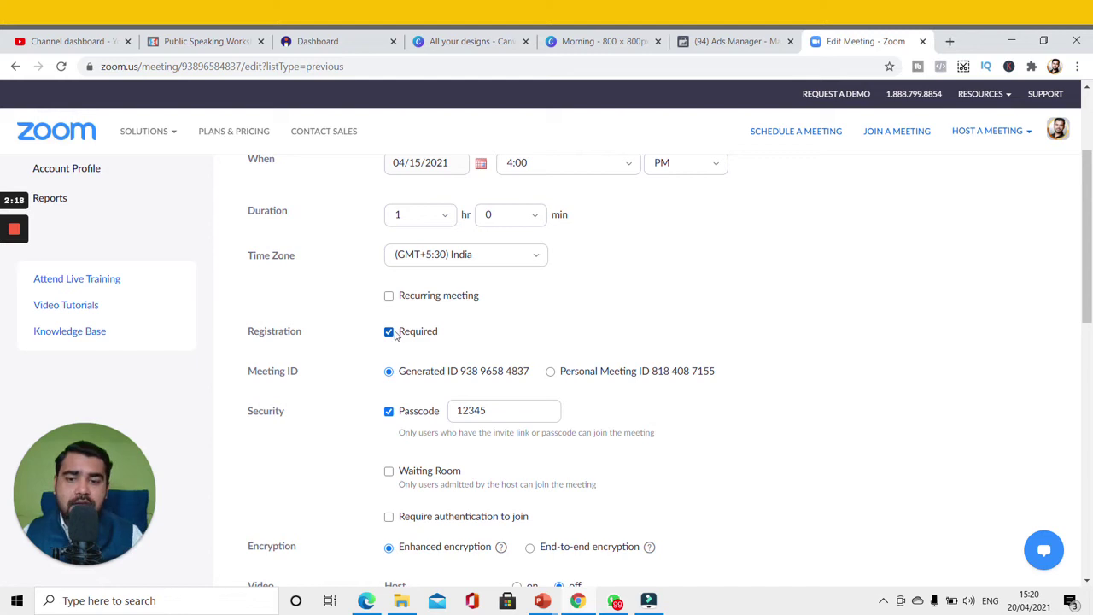
{"action": "scroll", "coordinate": [416, 347], "scroll_direction": "down", "scroll_amount": 4}
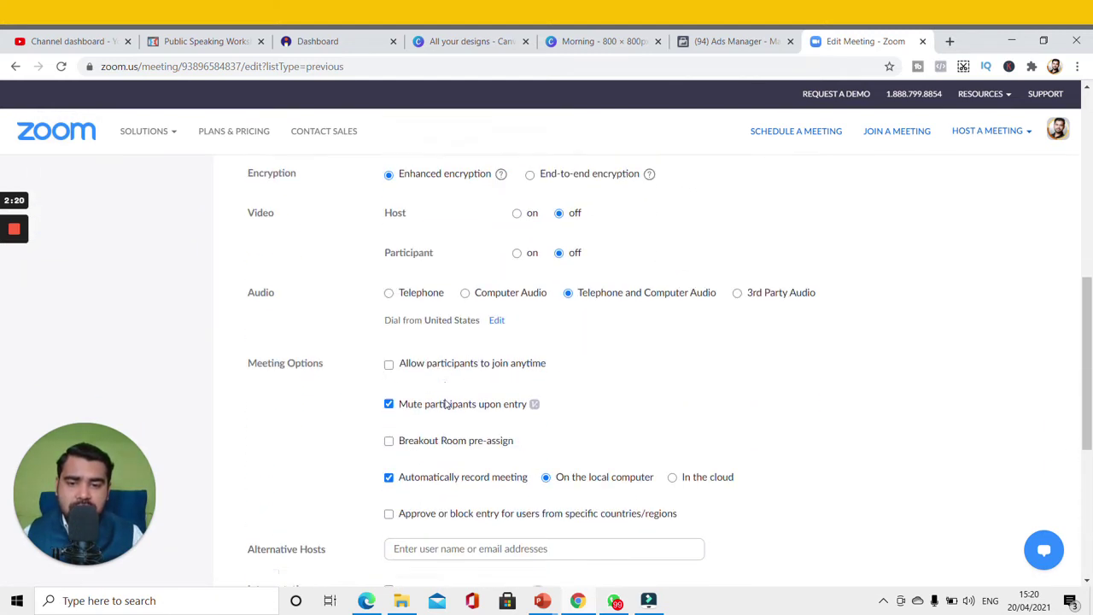
{"action": "scroll", "coordinate": [449, 400], "scroll_direction": "up", "scroll_amount": 4}
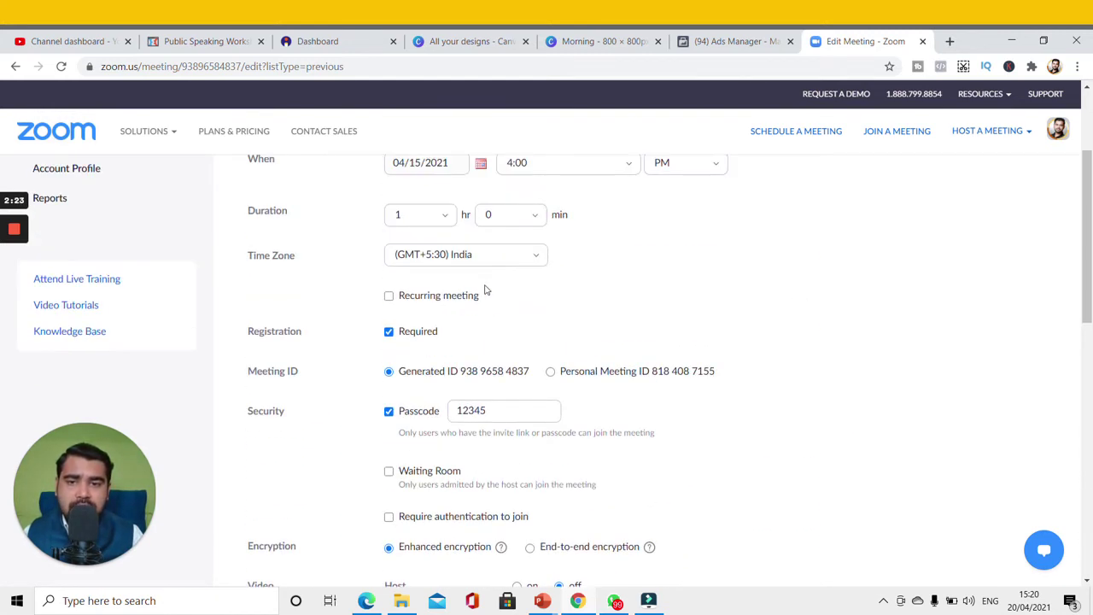
{"action": "scroll", "coordinate": [454, 237], "scroll_direction": "up", "scroll_amount": 2}
{"action": "left_click", "coordinate": [480, 308]}
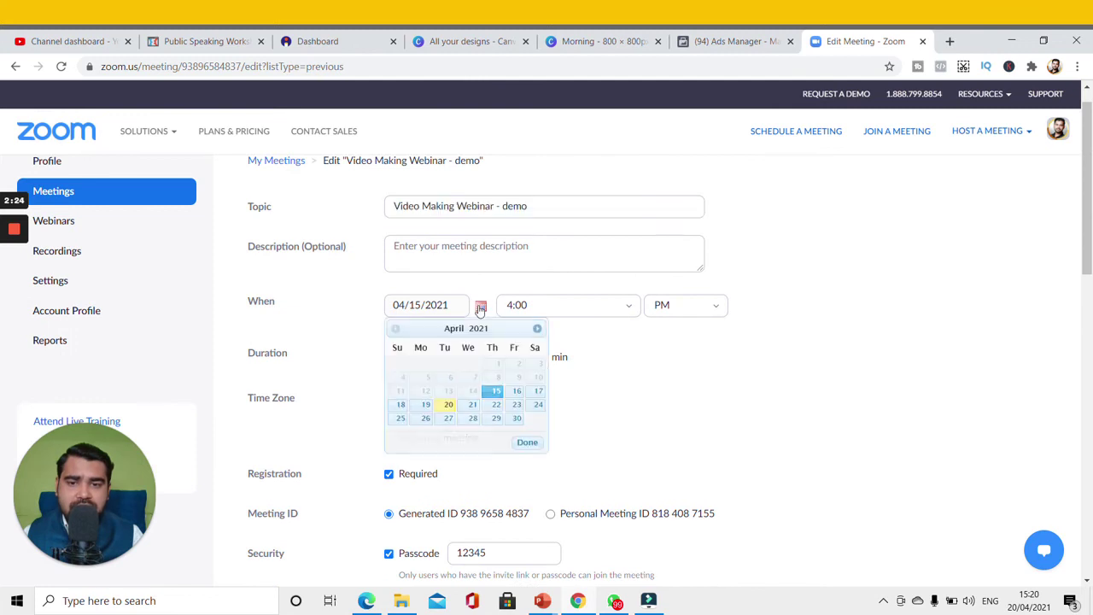
{"action": "left_click", "coordinate": [448, 407]}
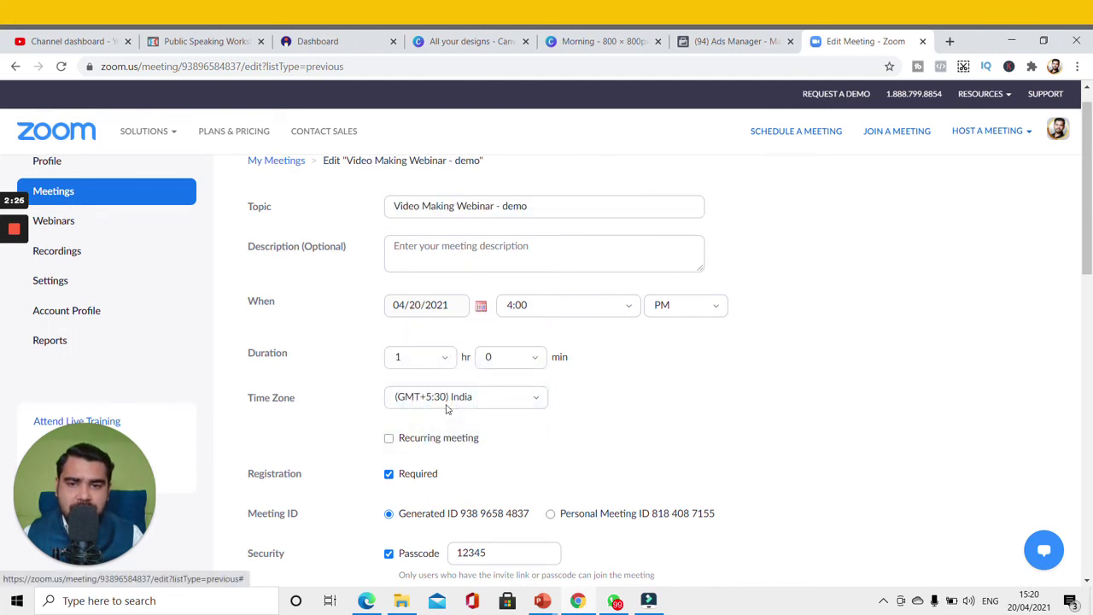
{"action": "scroll", "coordinate": [519, 415], "scroll_direction": "down", "scroll_amount": 6}
{"action": "scroll", "coordinate": [523, 415], "scroll_direction": "down", "scroll_amount": 2}
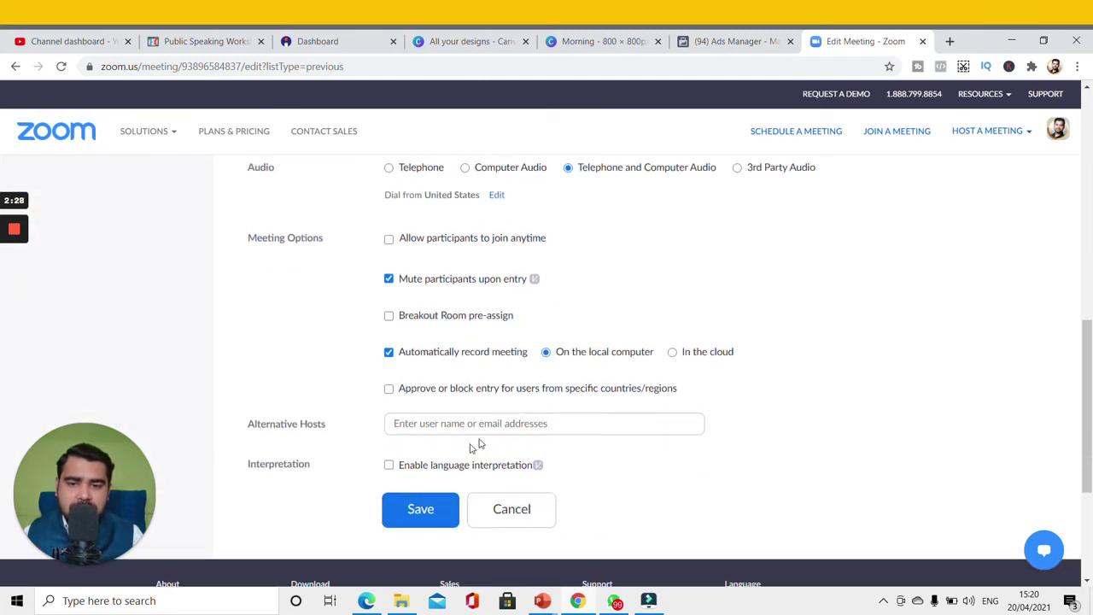
{"action": "left_click", "coordinate": [420, 506]}
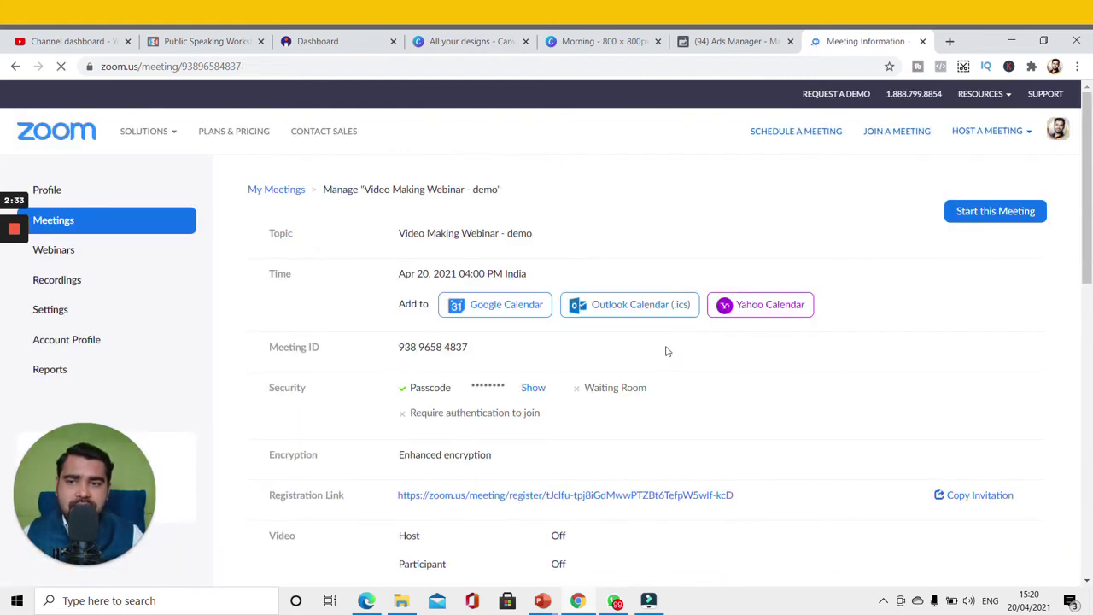
- Open "Video Making Webinar - demo" from the upcoming meetings and open its registration options for editing
{"action": "left_click", "coordinate": [157, 231]}
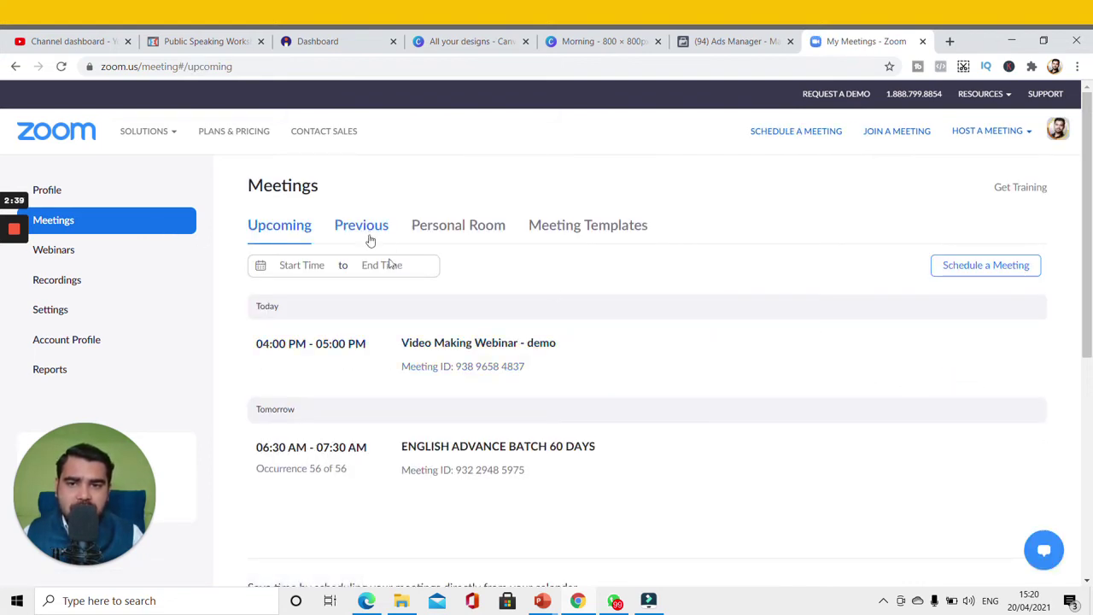
{"action": "mouse_move", "coordinate": [397, 347]}
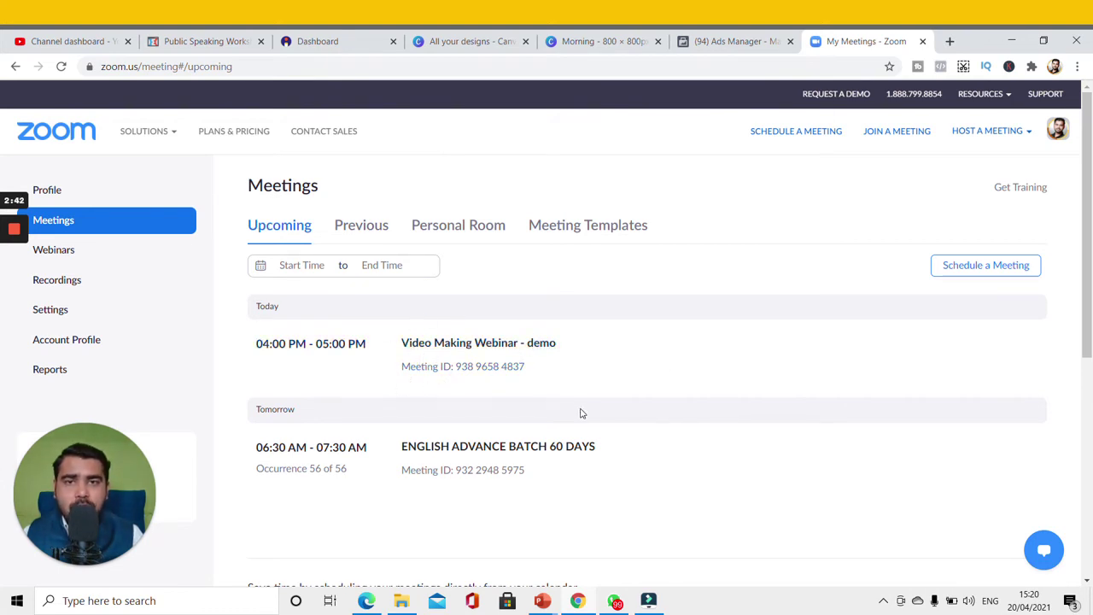
{"action": "mouse_move", "coordinate": [469, 360]}
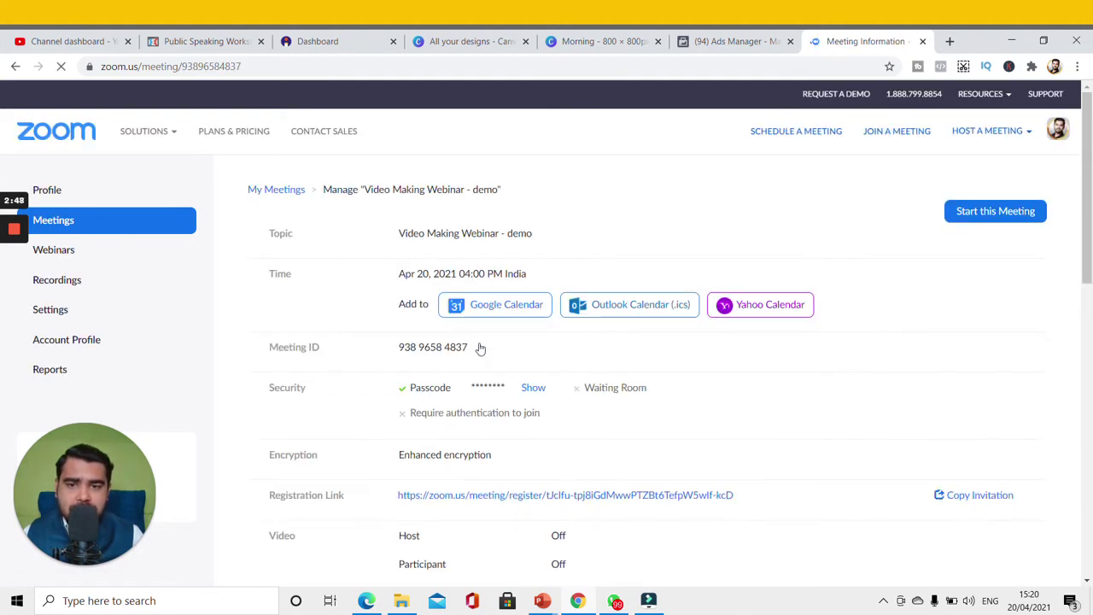
{"action": "scroll", "coordinate": [480, 348], "scroll_direction": "down", "scroll_amount": 5}
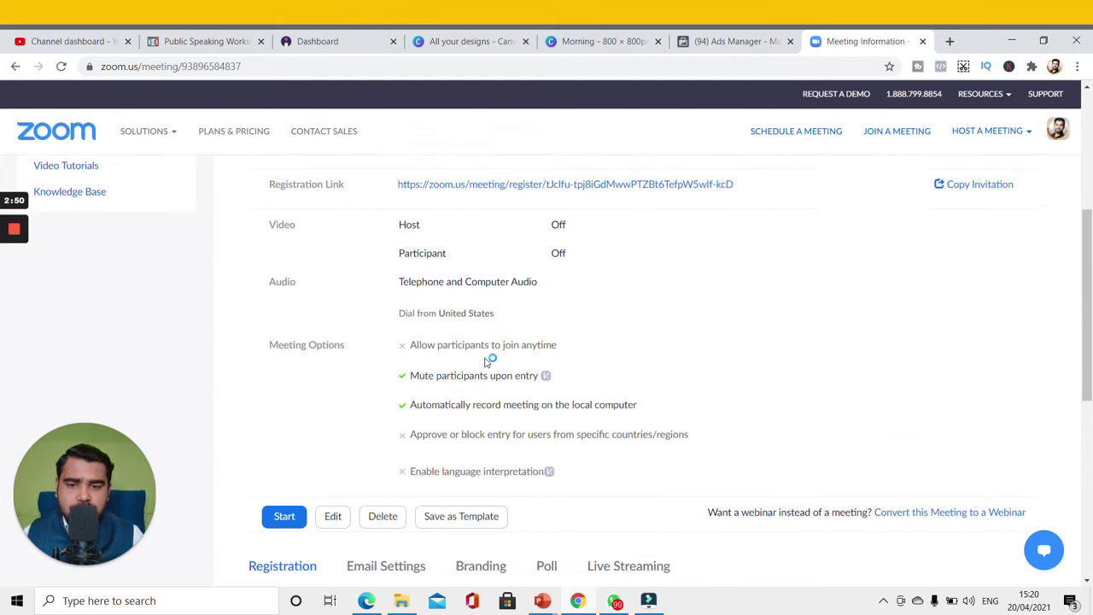
{"action": "scroll", "coordinate": [489, 363], "scroll_direction": "down", "scroll_amount": 1}
{"action": "scroll", "coordinate": [363, 433], "scroll_direction": "down", "scroll_amount": 1}
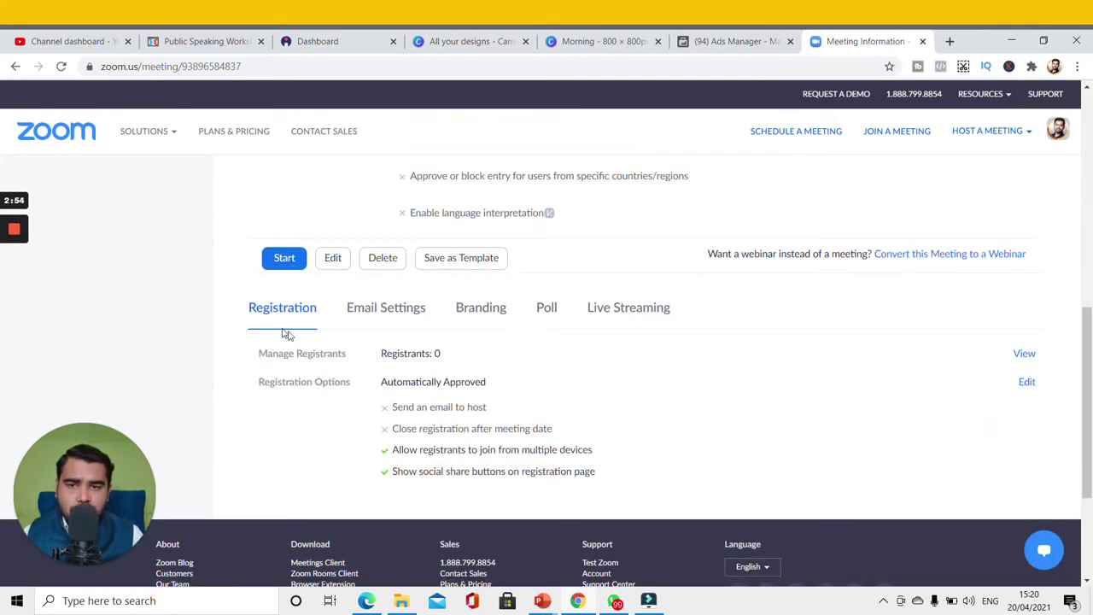
{"action": "left_click", "coordinate": [1027, 382]}
{"action": "left_click", "coordinate": [355, 214]}
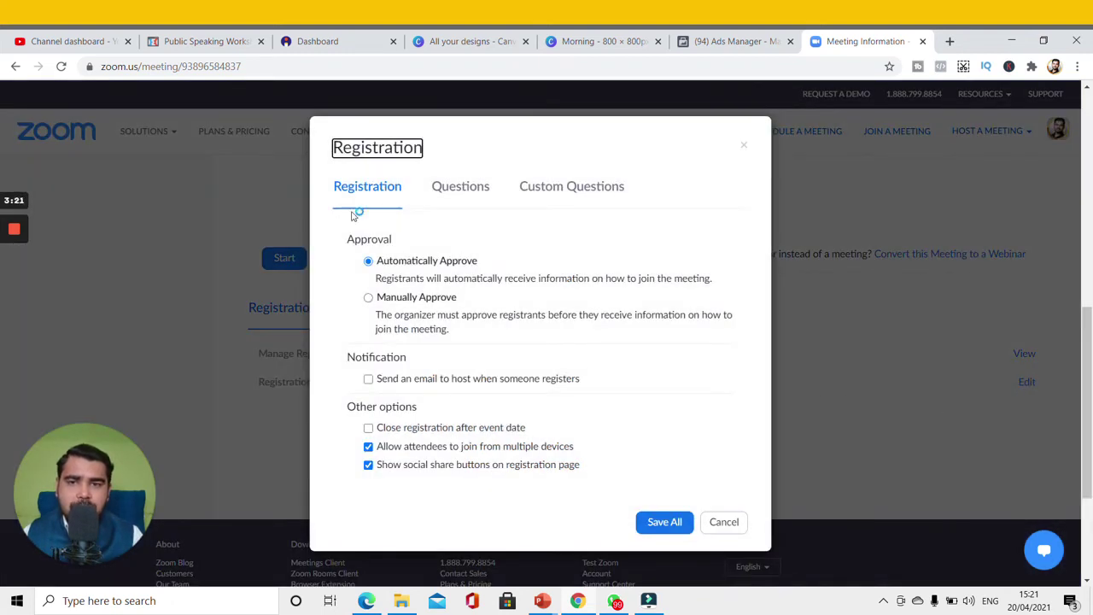
- Add City and Phone to the registration form questions and make both fields required
{"action": "left_click", "coordinate": [481, 191]}
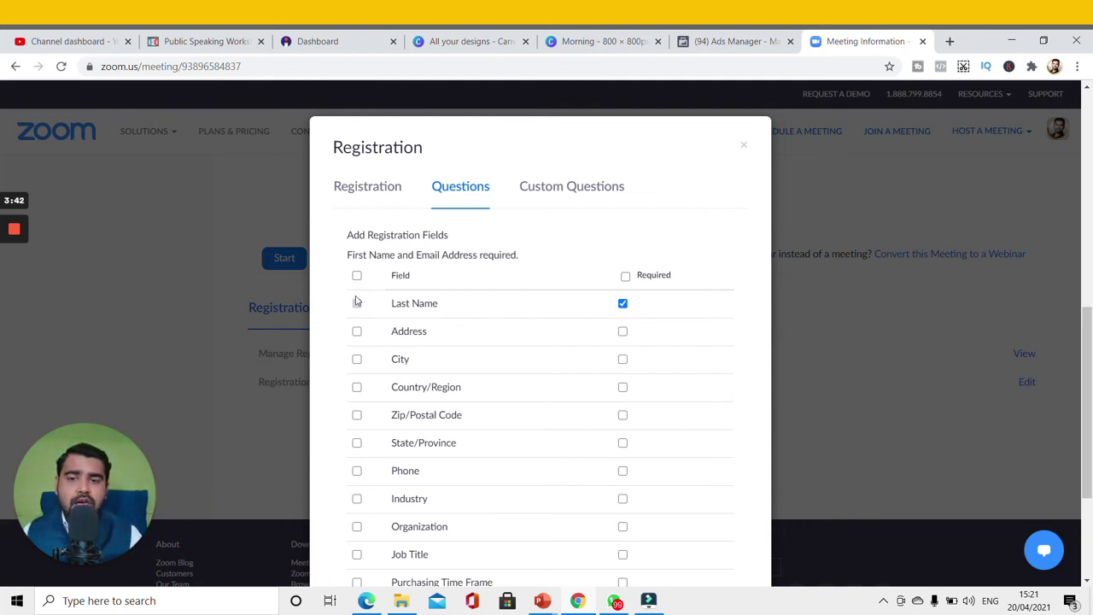
{"action": "left_click", "coordinate": [357, 361]}
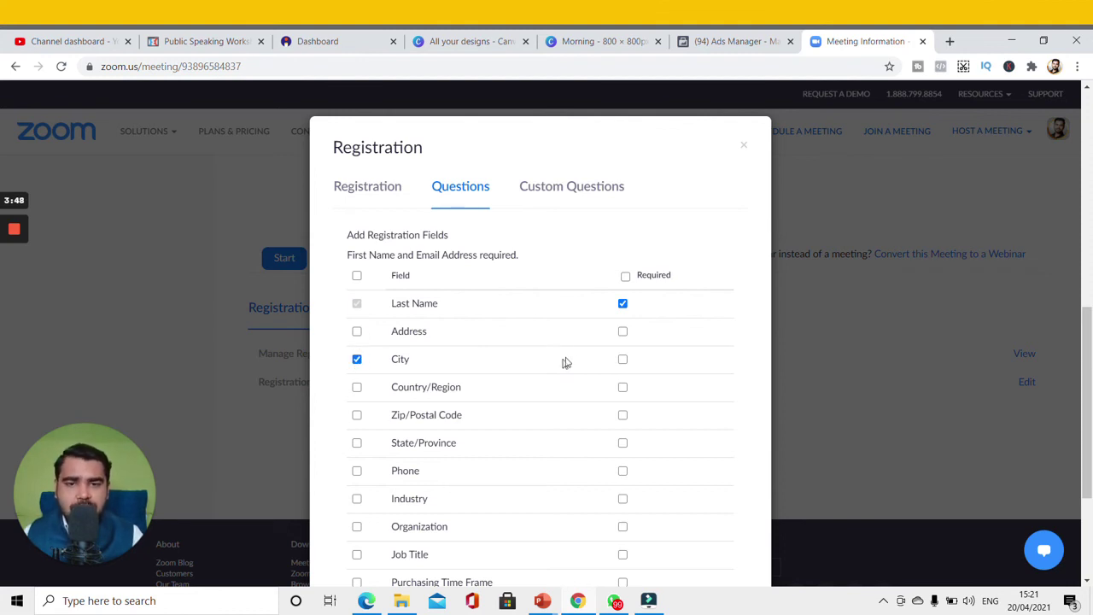
{"action": "left_click", "coordinate": [623, 360]}
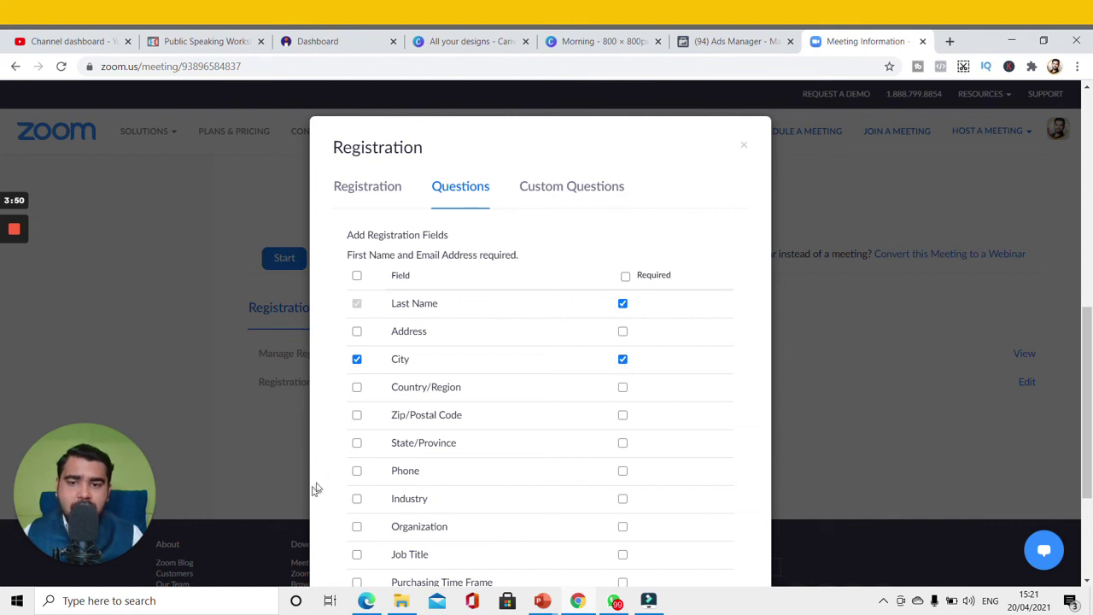
{"action": "left_click", "coordinate": [357, 473]}
{"action": "left_click", "coordinate": [623, 472]}
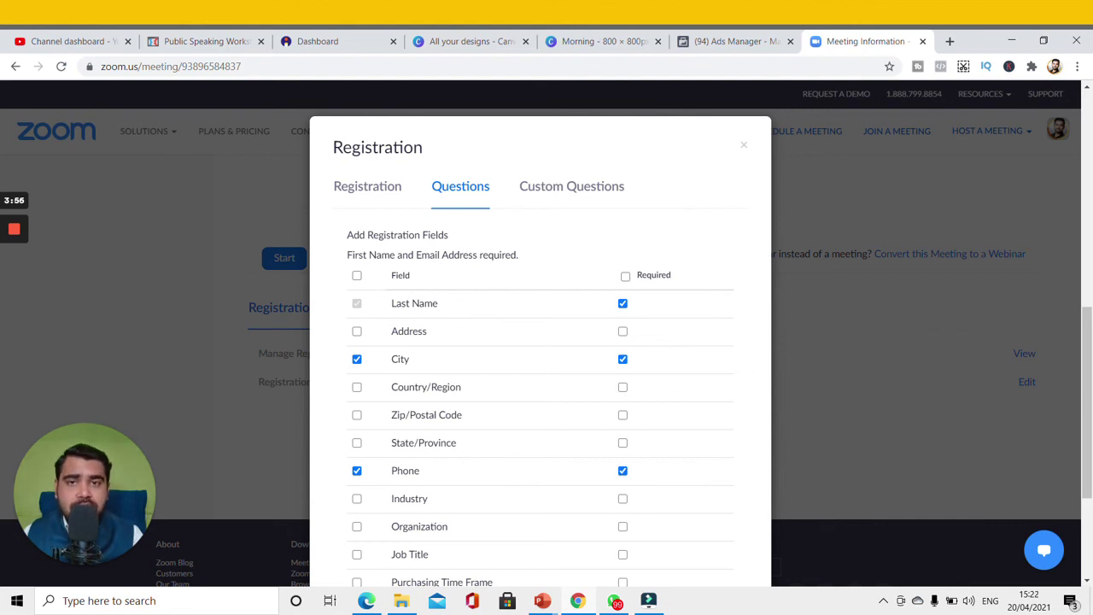
{"action": "left_click", "coordinate": [357, 443]}
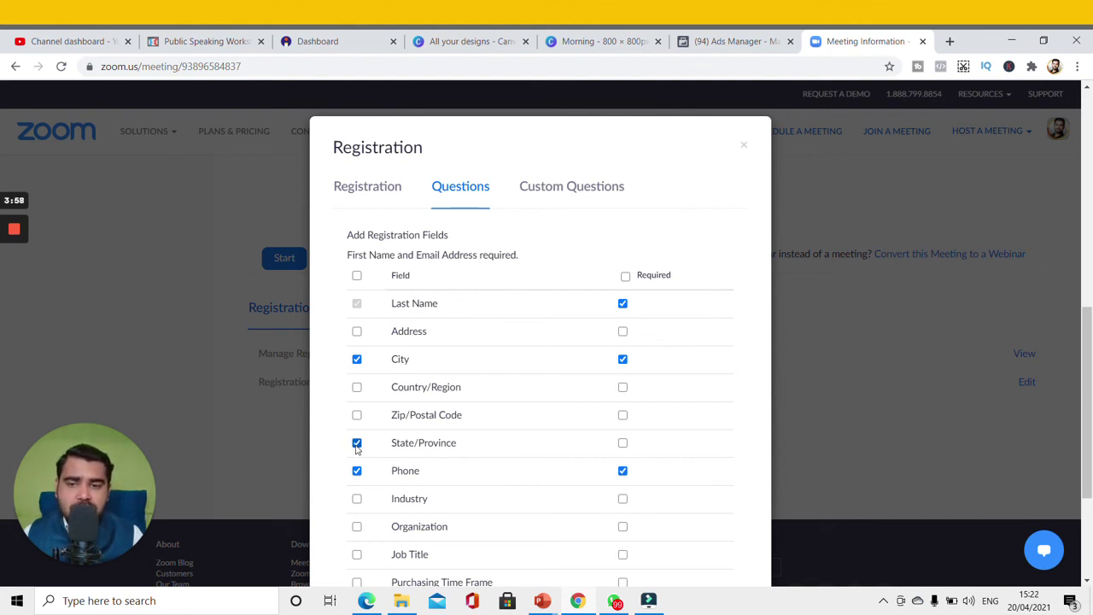
{"action": "left_click", "coordinate": [623, 443]}
{"action": "left_click", "coordinate": [623, 443]}
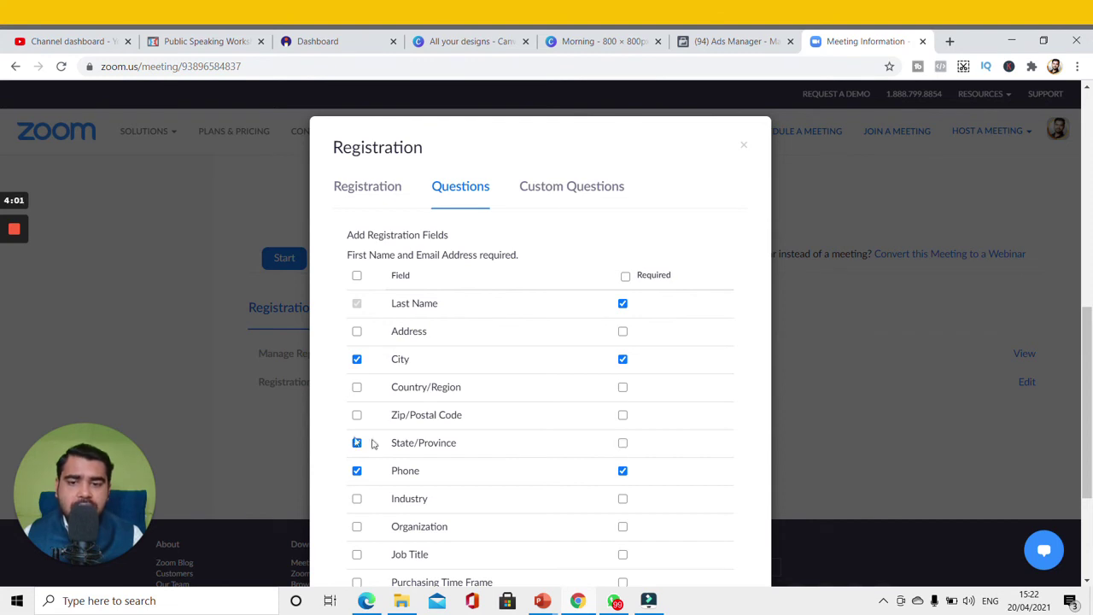
{"action": "left_click", "coordinate": [357, 442]}
- Check the remaining registration fields and save all the registration settings
{"action": "scroll", "coordinate": [468, 448], "scroll_direction": "down", "scroll_amount": 2}
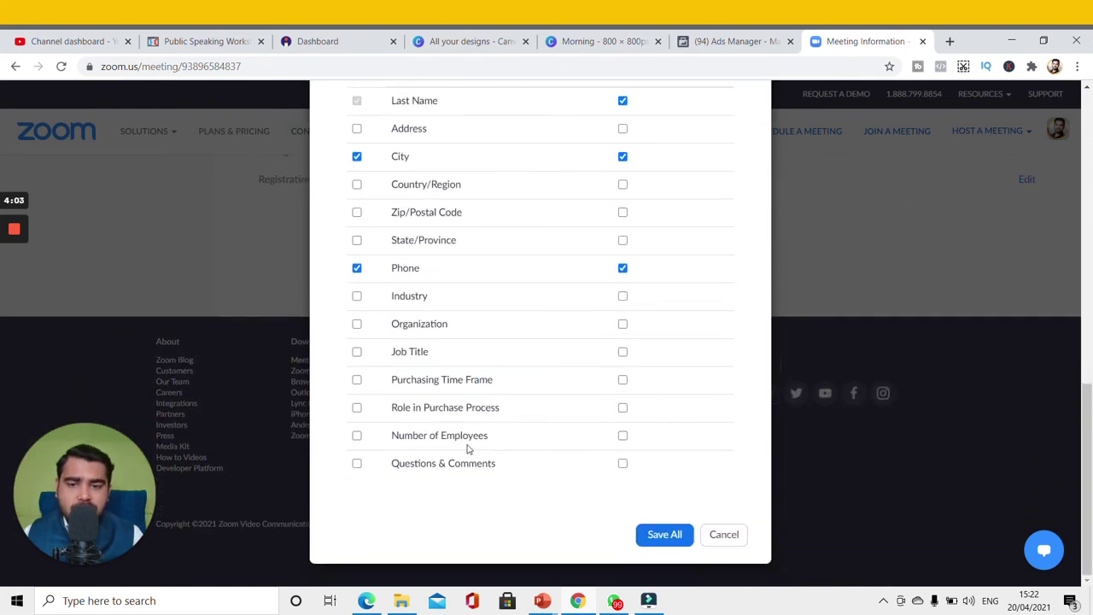
{"action": "scroll", "coordinate": [468, 448], "scroll_direction": "up", "scroll_amount": 3}
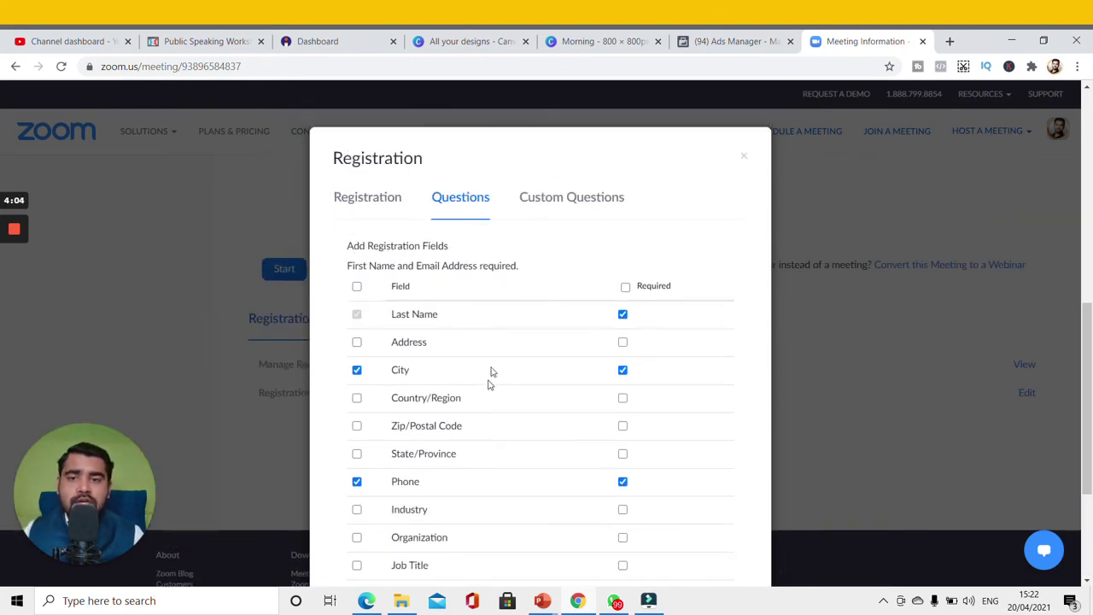
{"action": "scroll", "coordinate": [493, 363], "scroll_direction": "down", "scroll_amount": 3}
{"action": "left_click", "coordinate": [676, 537]}
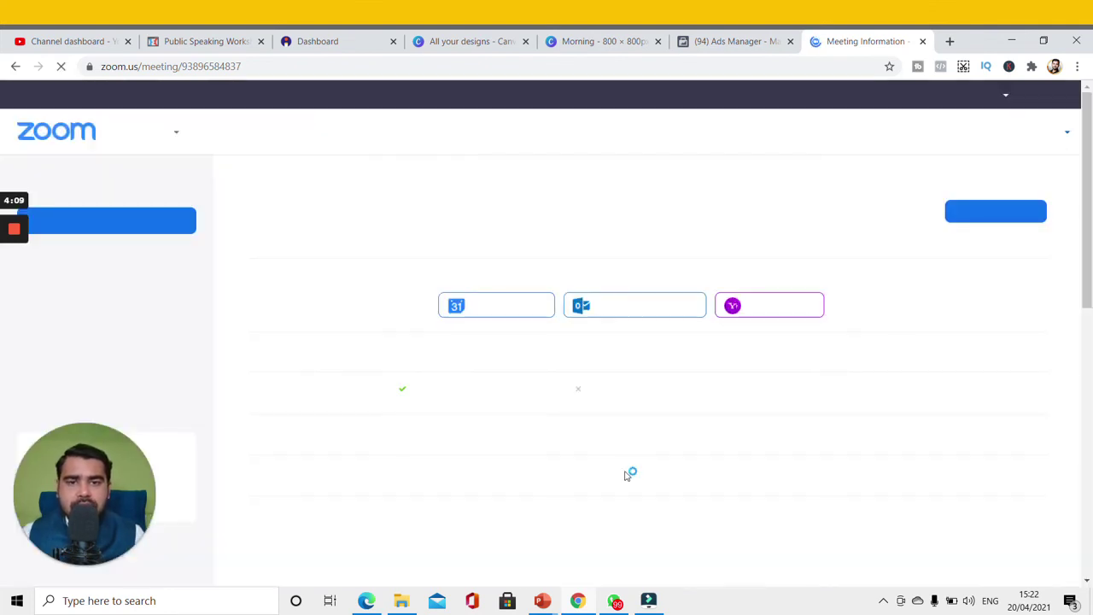
- Review the saved meeting's options and registration settings, and locate its registration link
{"action": "scroll", "coordinate": [628, 477], "scroll_direction": "down", "scroll_amount": 4}
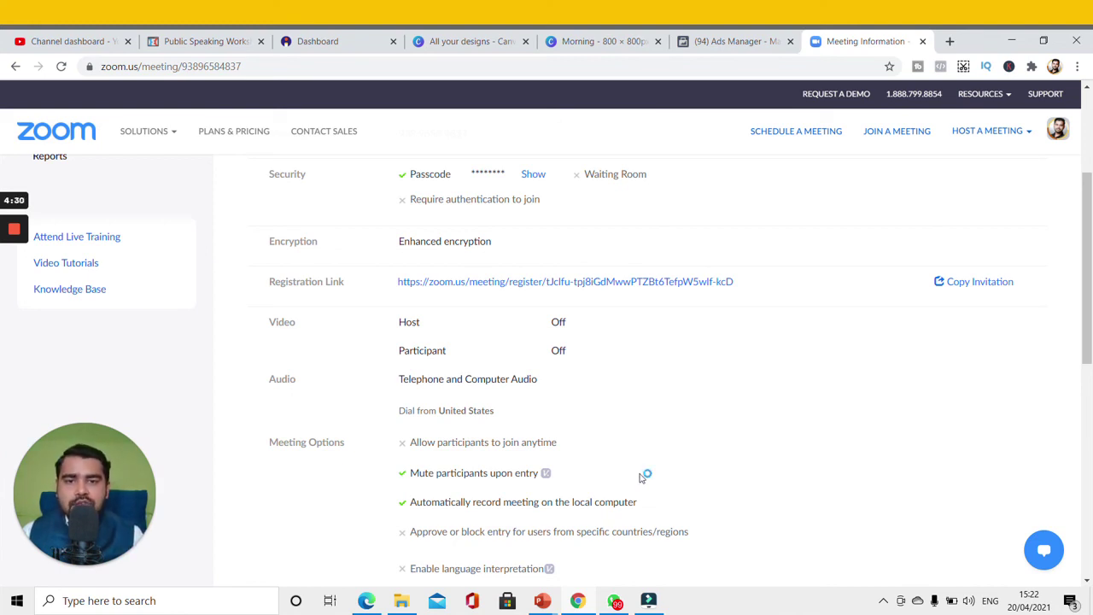
{"action": "scroll", "coordinate": [641, 479], "scroll_direction": "down", "scroll_amount": 1}
{"action": "scroll", "coordinate": [641, 478], "scroll_direction": "down", "scroll_amount": 1}
{"action": "scroll", "coordinate": [641, 478], "scroll_direction": "down", "scroll_amount": 1}
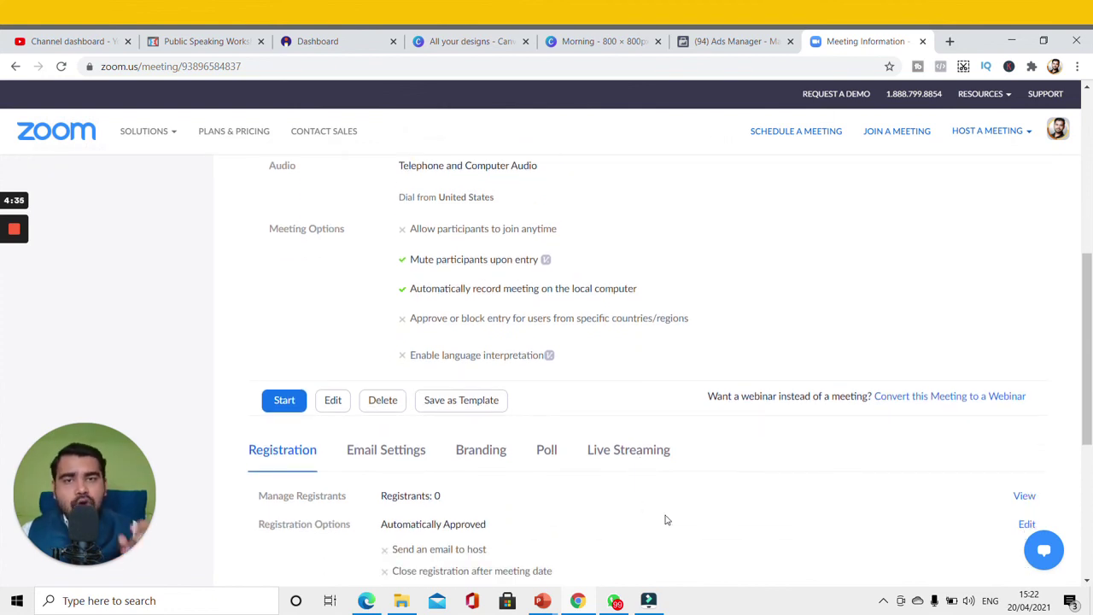
{"action": "scroll", "coordinate": [658, 546], "scroll_direction": "up", "scroll_amount": 3}
{"action": "scroll", "coordinate": [657, 551], "scroll_direction": "up", "scroll_amount": 1}
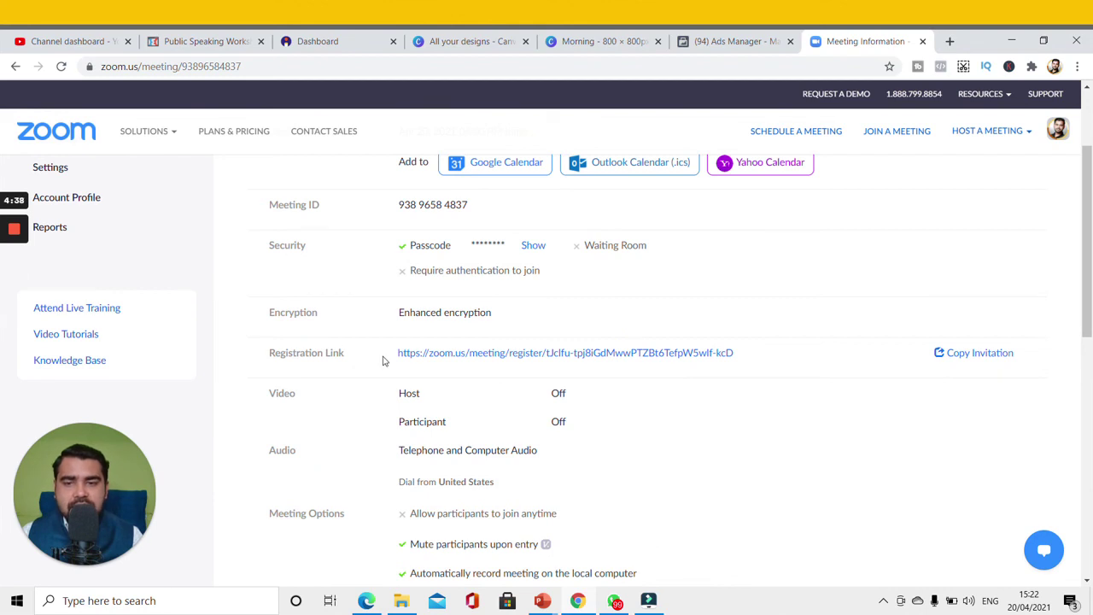
{"action": "left_click_drag", "start_coordinate": [395, 353], "coordinate": [746, 353]}
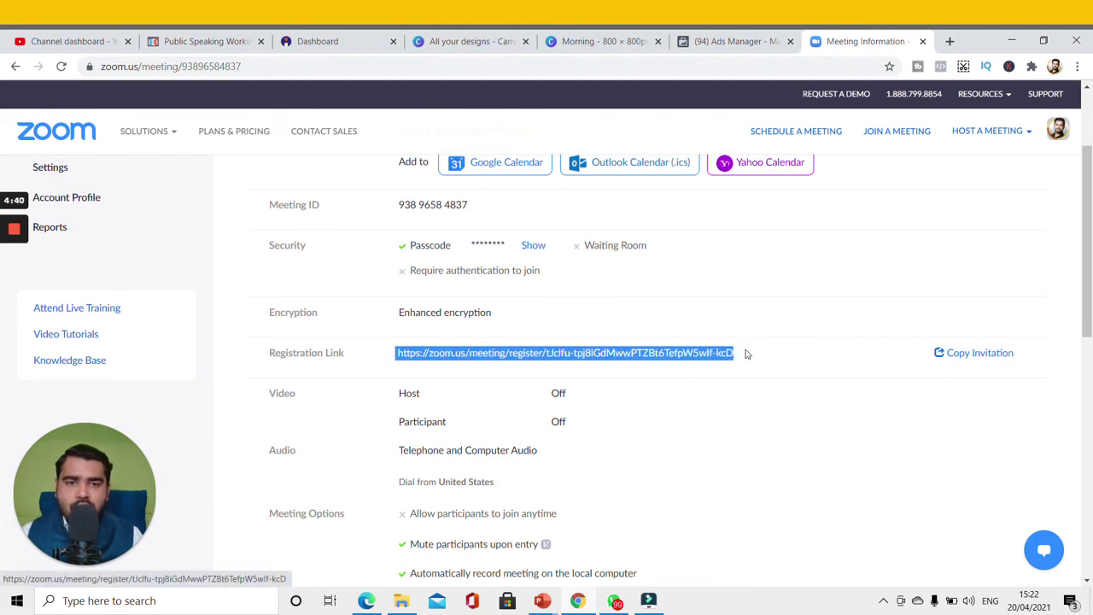
{"action": "right_click", "coordinate": [719, 359]}
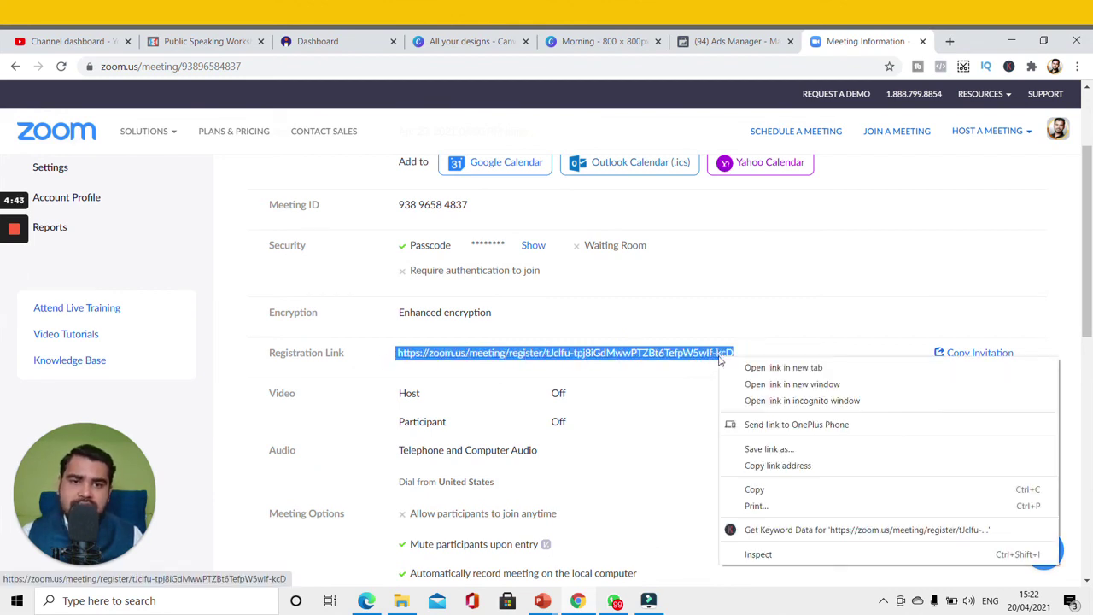
{"action": "left_click", "coordinate": [683, 424]}
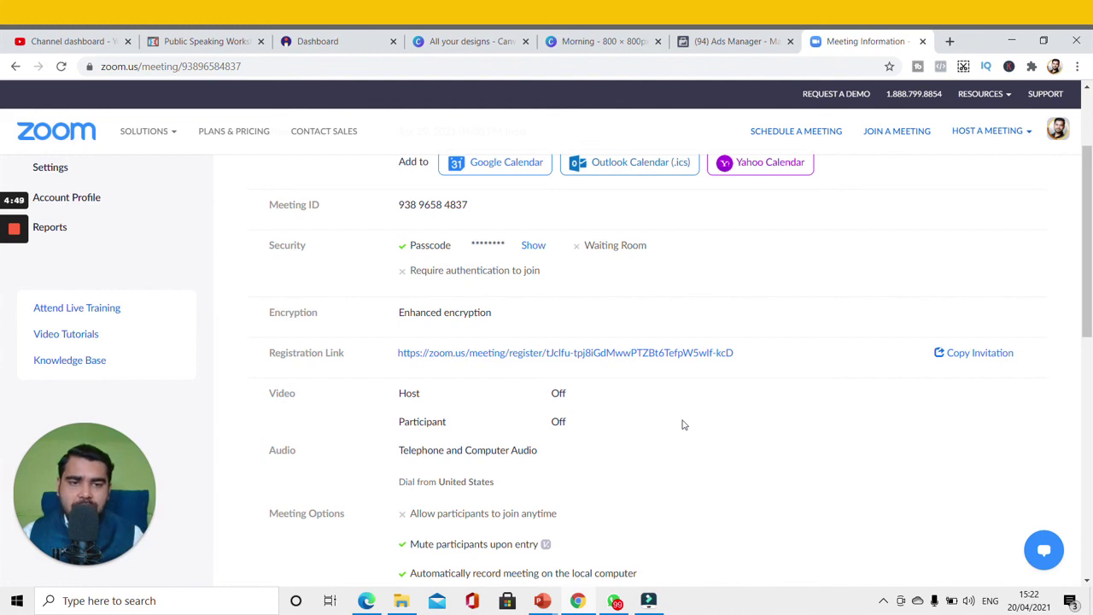
- Copy the meeting invitation text containing the registration link, and close the invitation dialog
{"action": "left_click", "coordinate": [966, 355]}
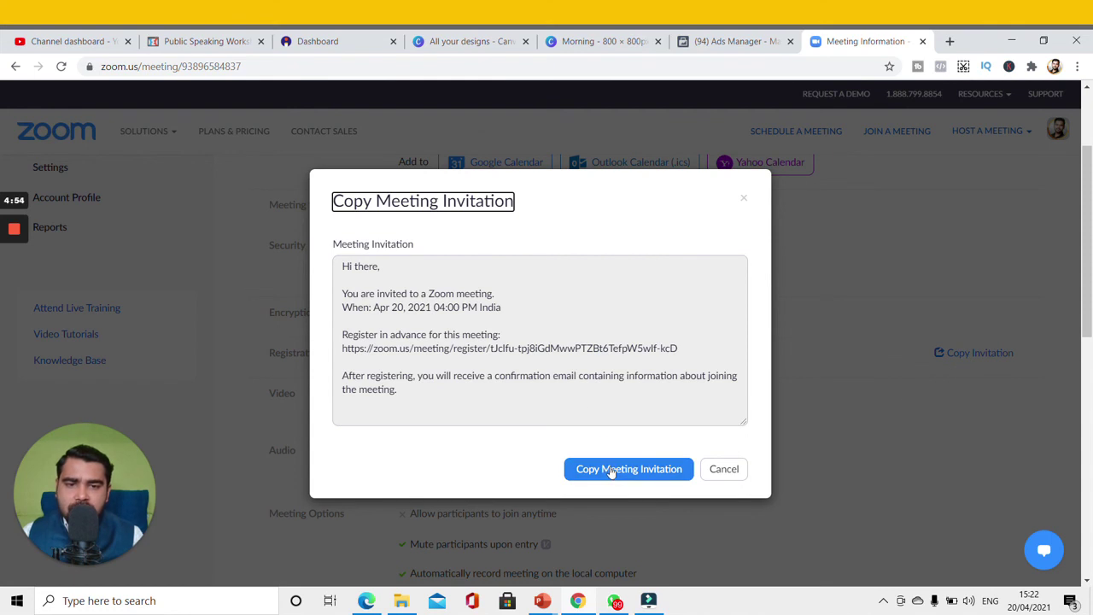
{"action": "left_click", "coordinate": [610, 472]}
{"action": "left_click", "coordinate": [723, 469]}
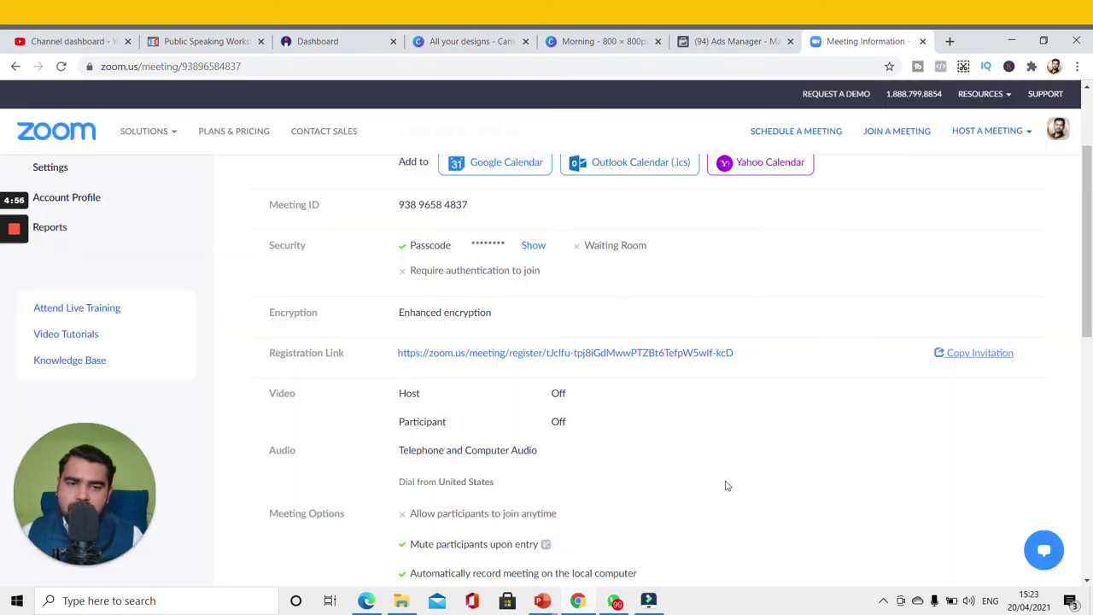
- Find the meeting ID in the meeting details and reveal the meeting passcode
{"action": "scroll", "coordinate": [696, 474], "scroll_direction": "up", "scroll_amount": 2}
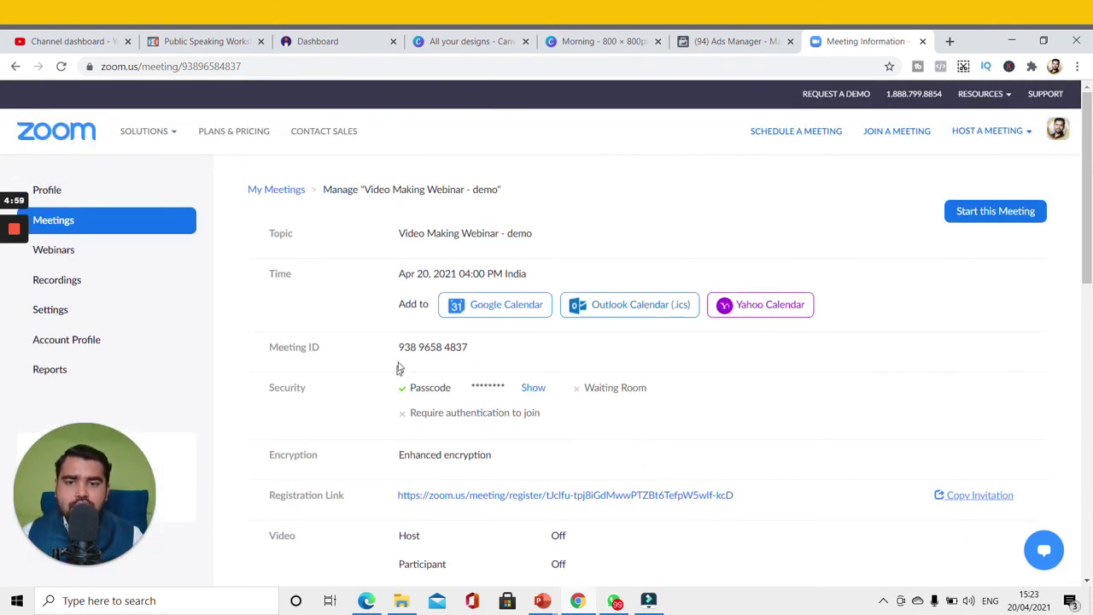
{"action": "left_click_drag", "start_coordinate": [398, 348], "coordinate": [490, 352]}
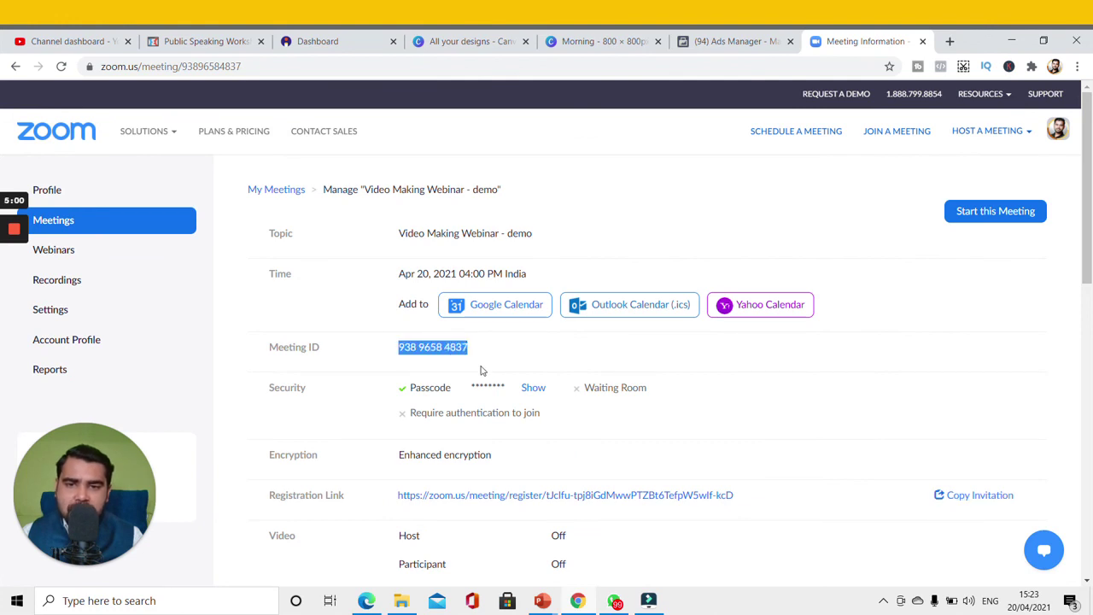
{"action": "left_click", "coordinate": [525, 389]}
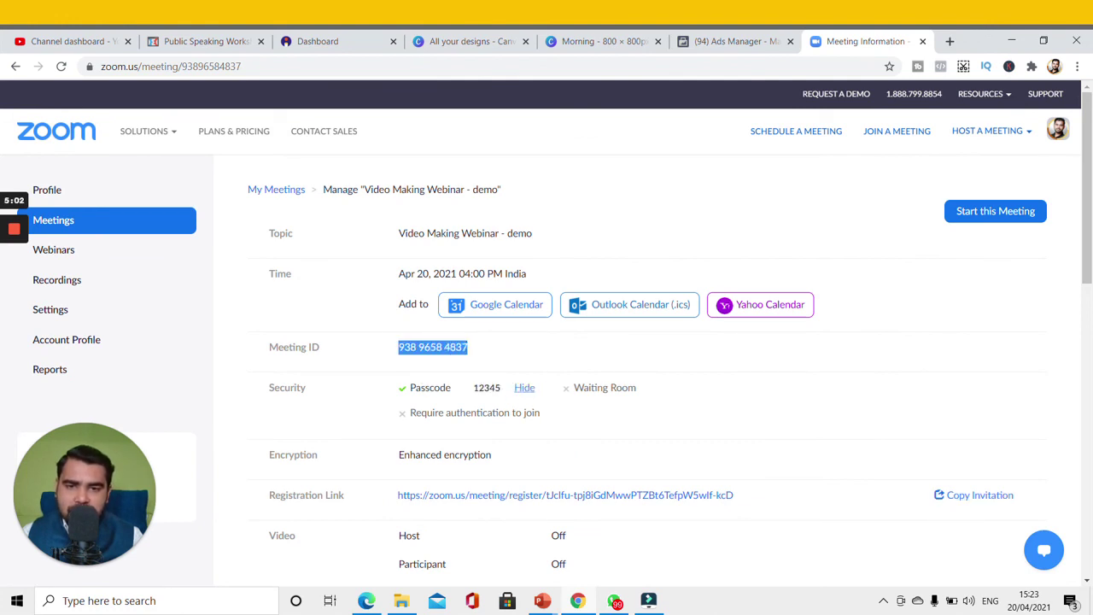
{"action": "double_click", "coordinate": [499, 388]}
{"action": "left_click", "coordinate": [517, 357]}
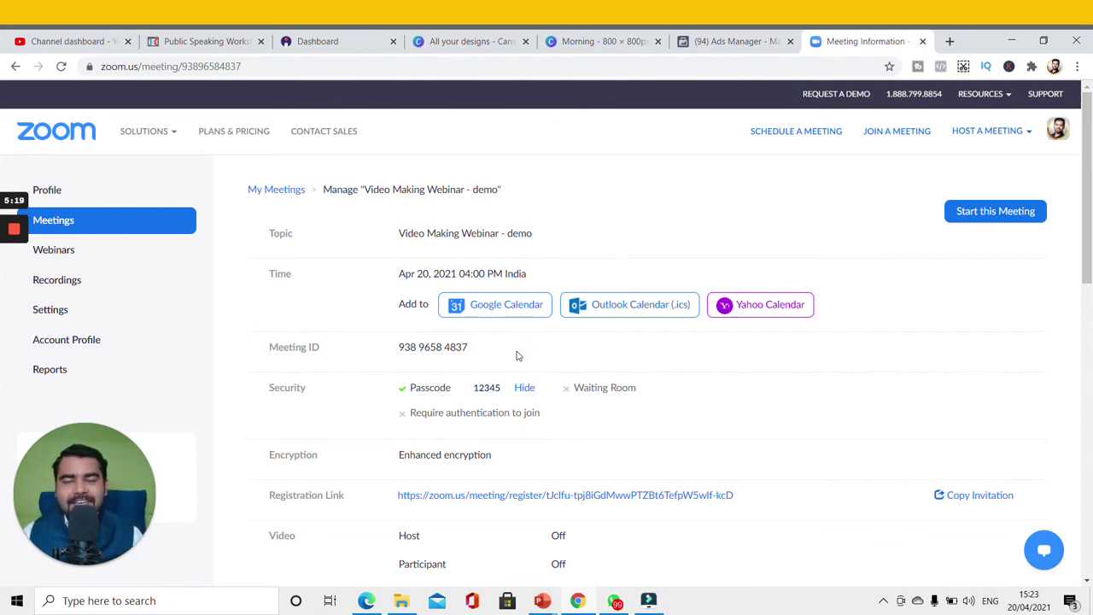
{"action": "mouse_move", "coordinate": [14, 227]}
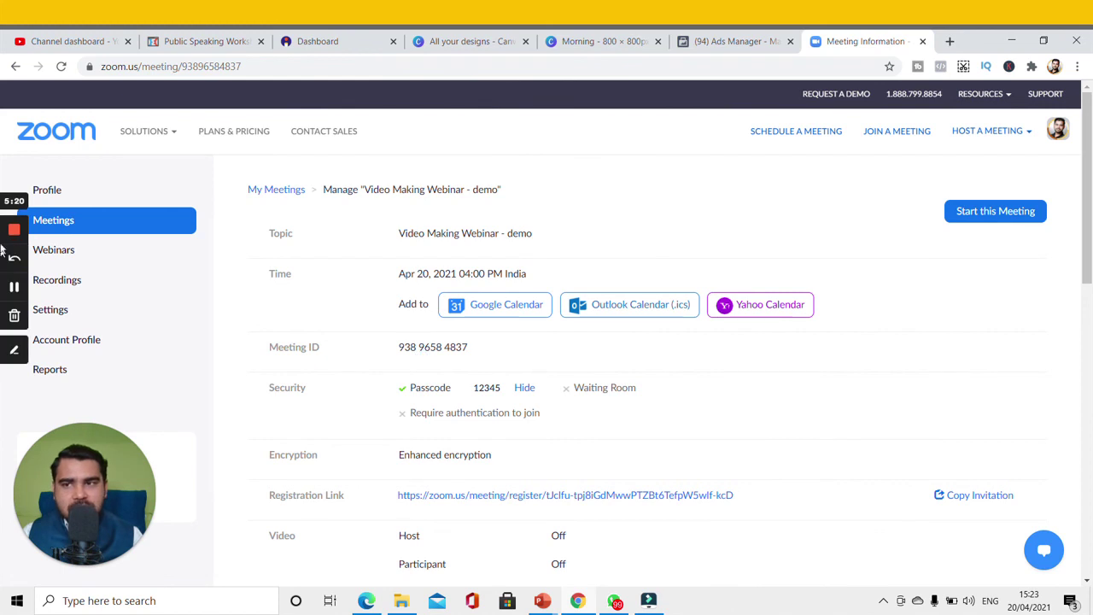